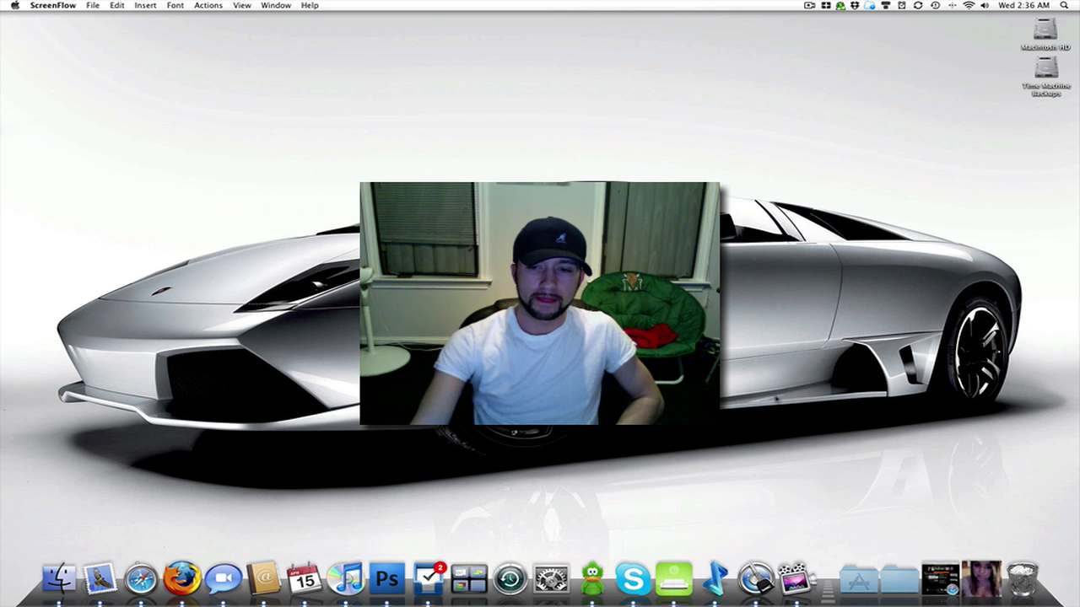
Open 1Password and reposition its window on the desktop.
left_click(755, 581)
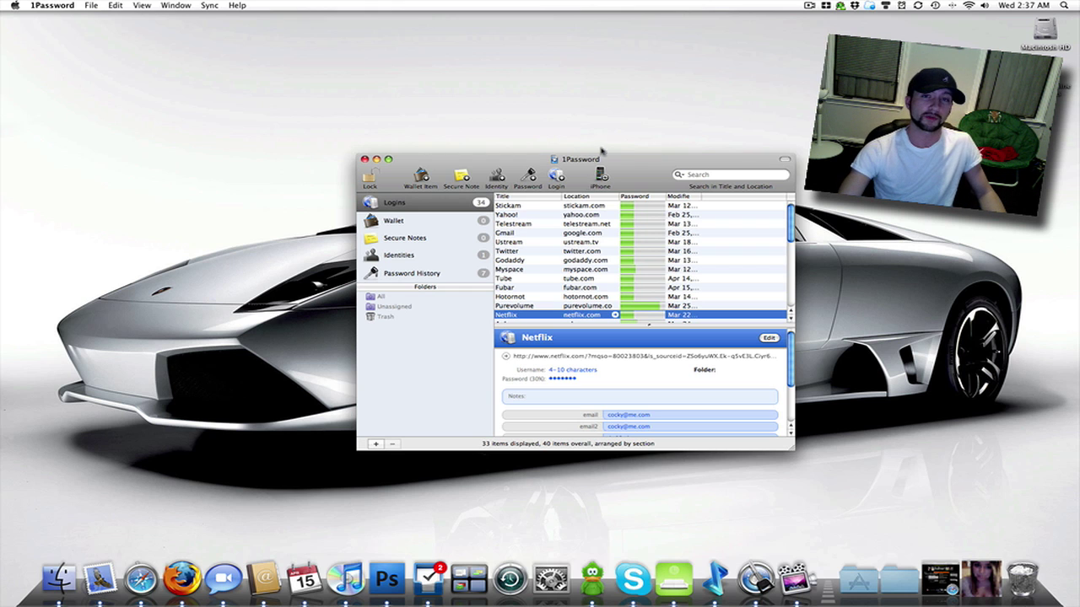
left_click_drag(627, 164, 606, 168)
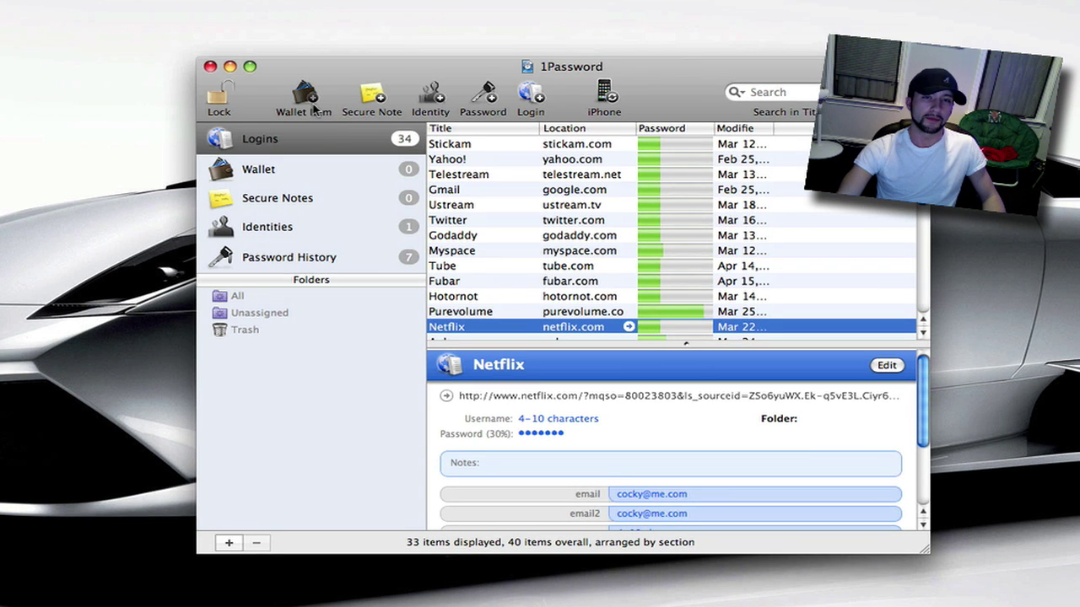
Start adding a wallet item and examine the item types under Membership Information and Online Services.
left_click(306, 98)
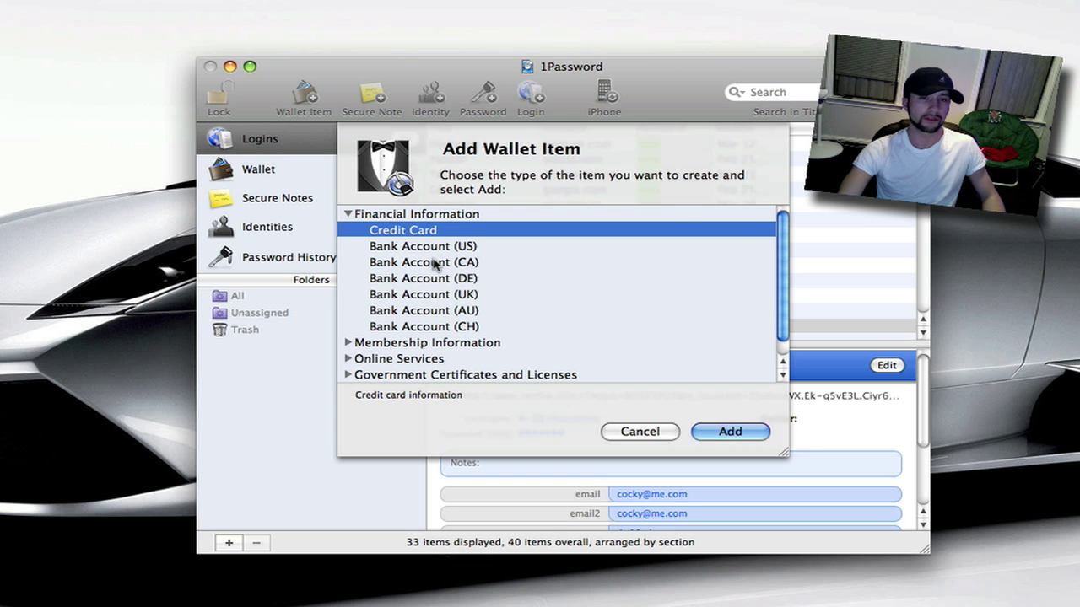
left_click(349, 342)
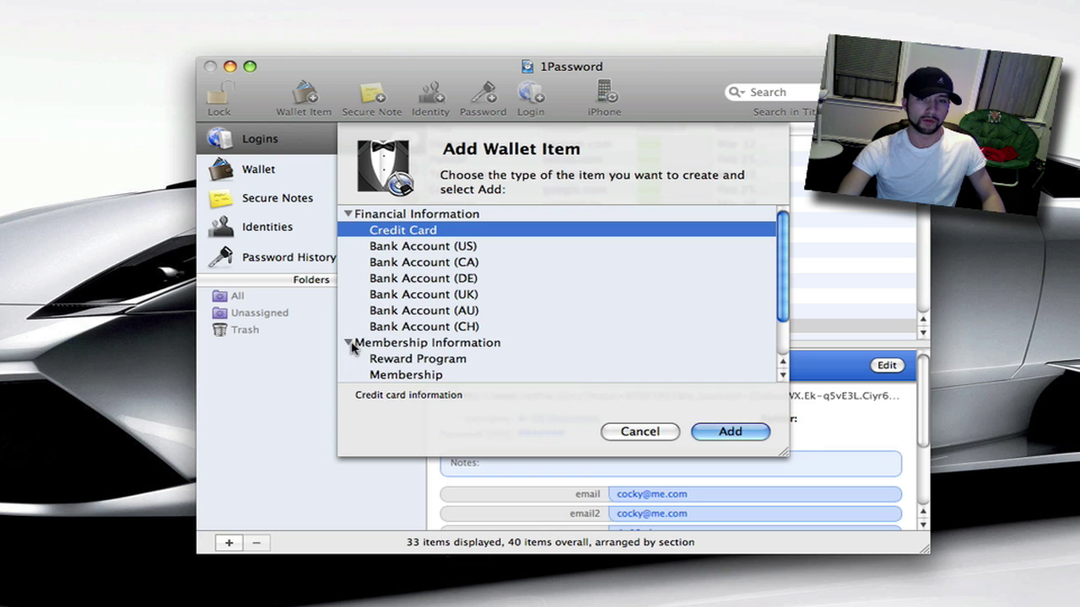
left_click(359, 343)
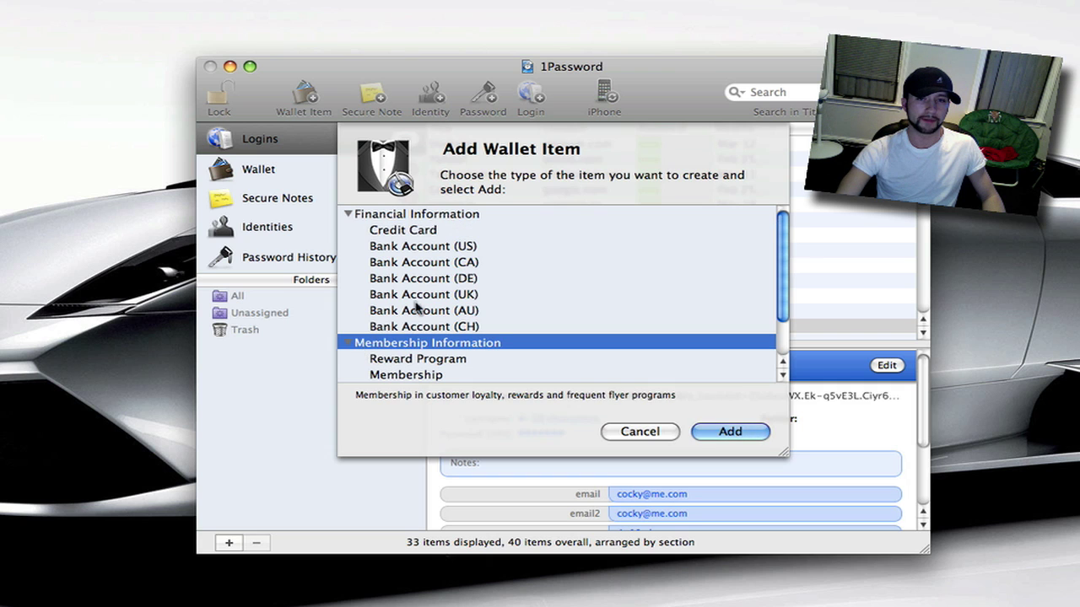
scroll(476, 267, "down", 3)
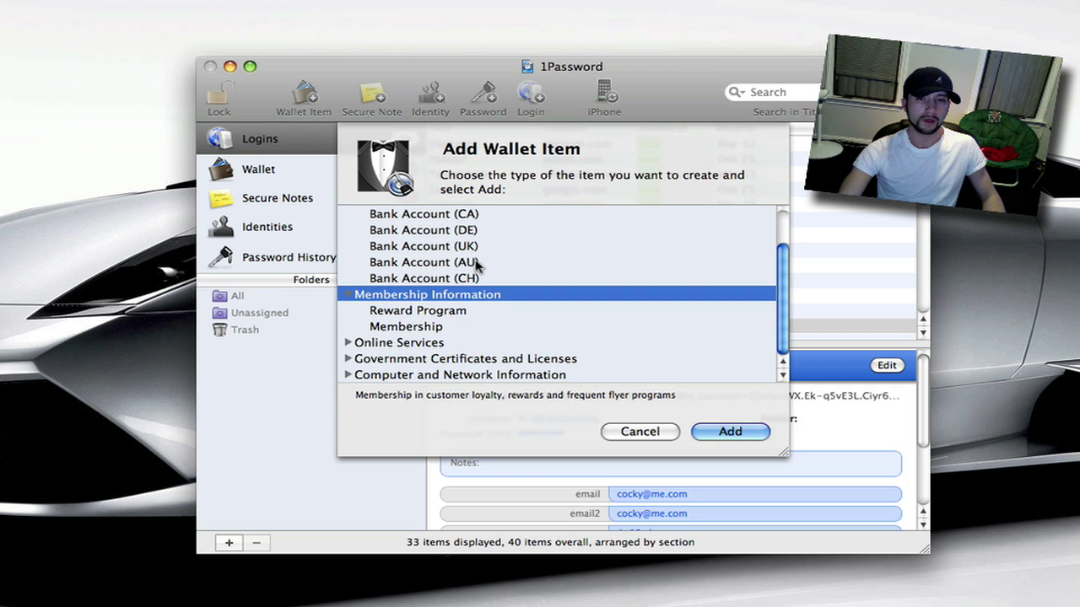
left_click(351, 294)
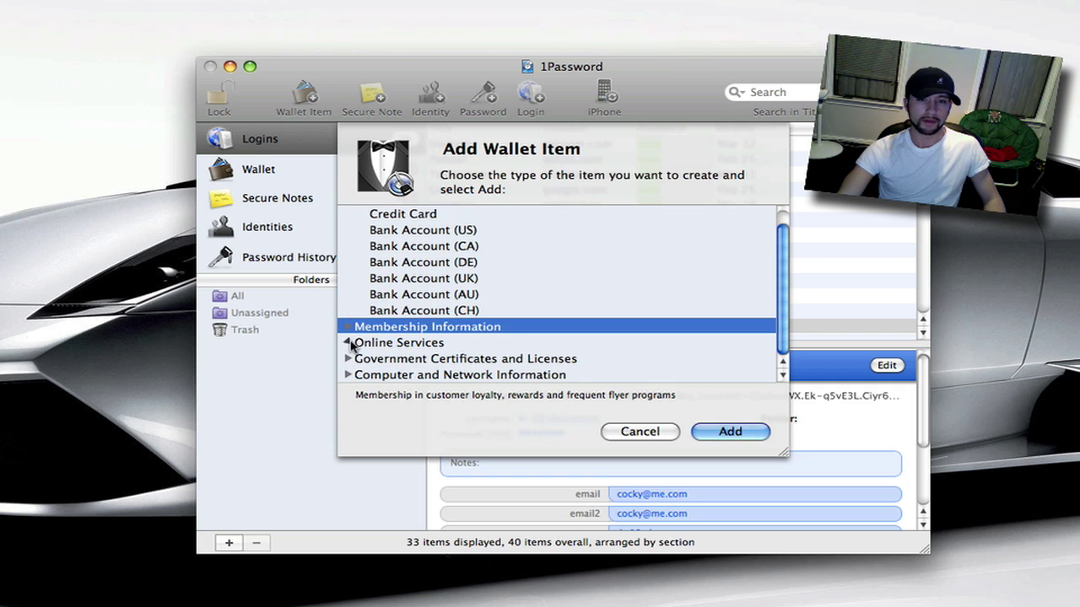
left_click(351, 343)
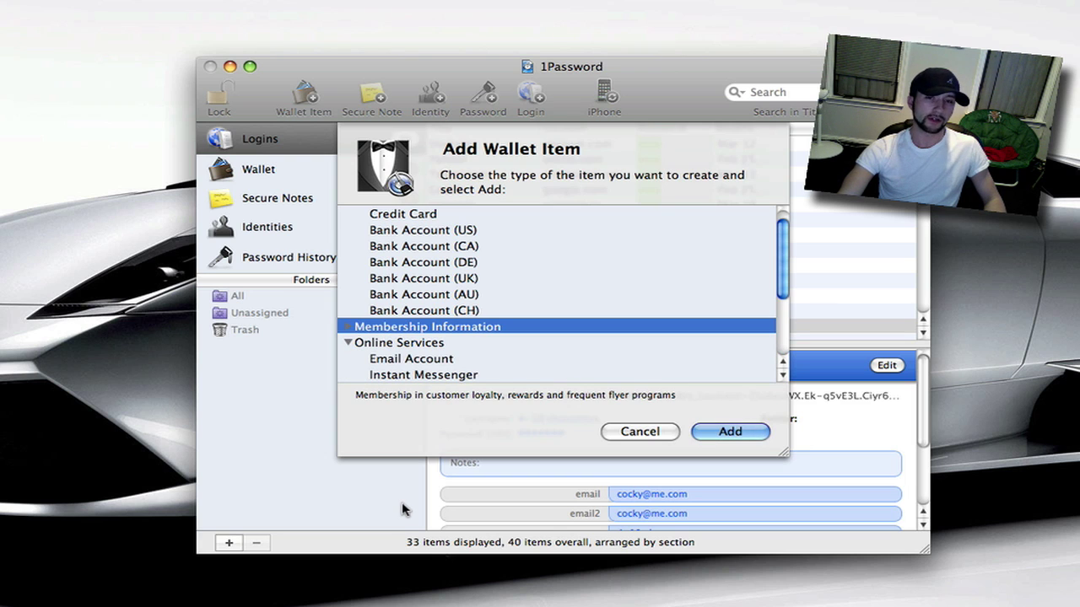
scroll(784, 384, "down", 3)
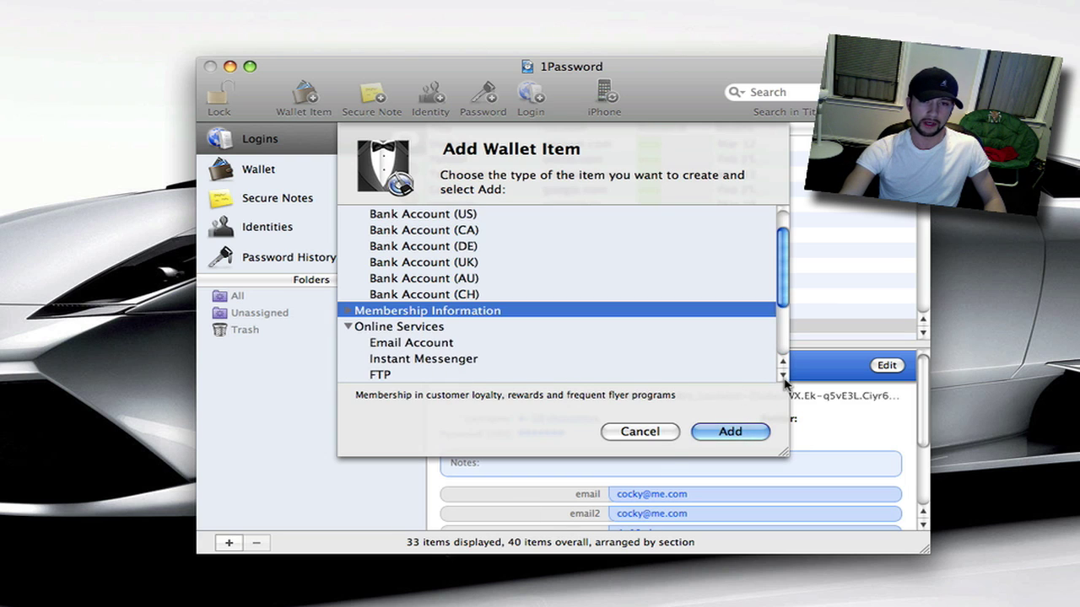
left_click(783, 376)
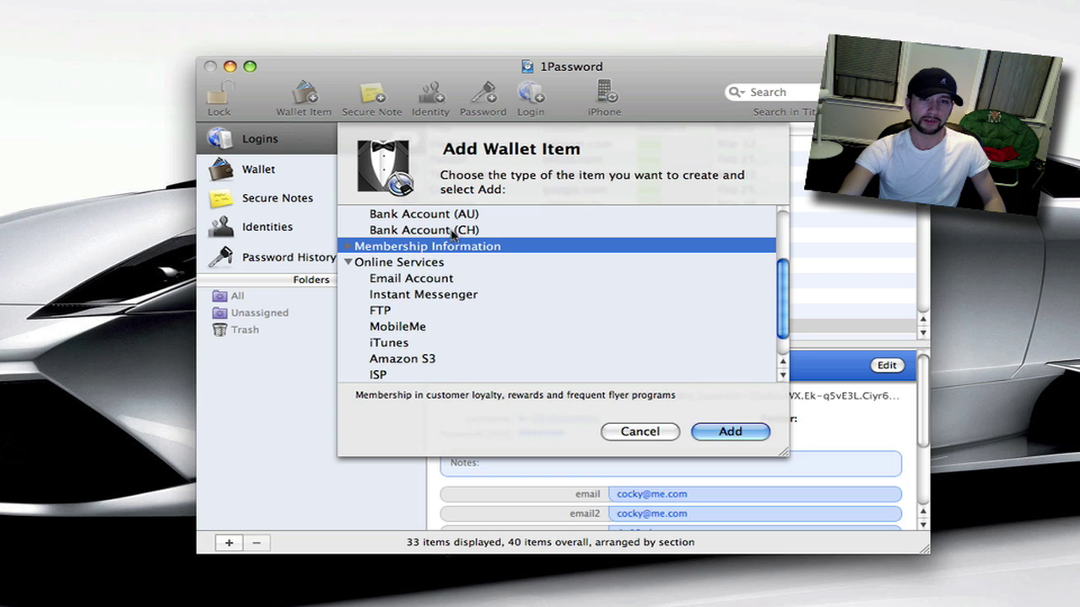
left_click(348, 263)
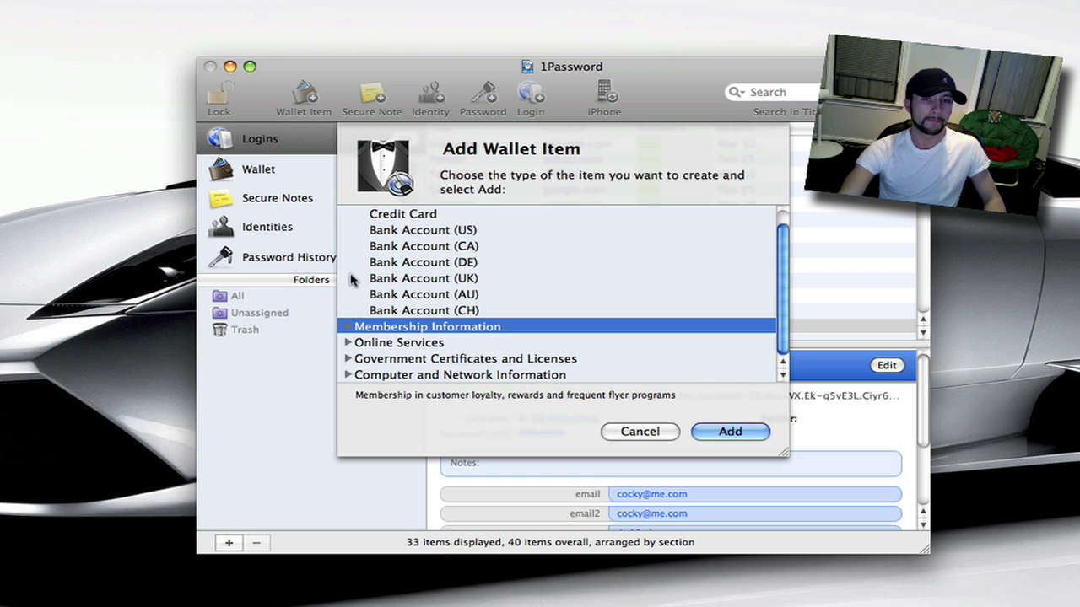
Examine the wallet item types for government certificates and for computer and network information, and cancel adding an item.
left_click(348, 359)
scroll(501, 331, "down", 4)
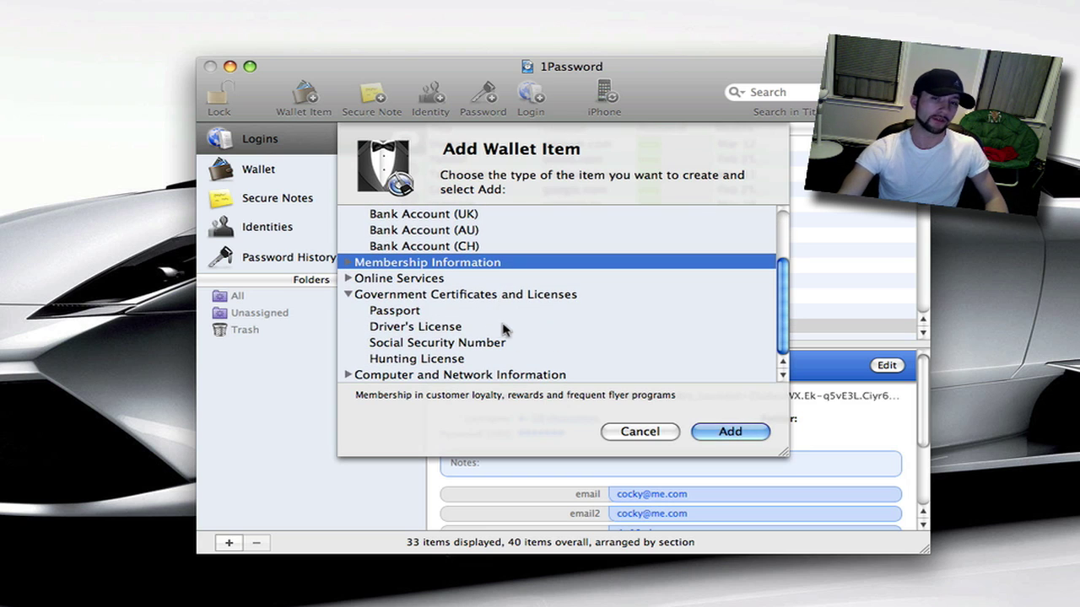
left_click(349, 295)
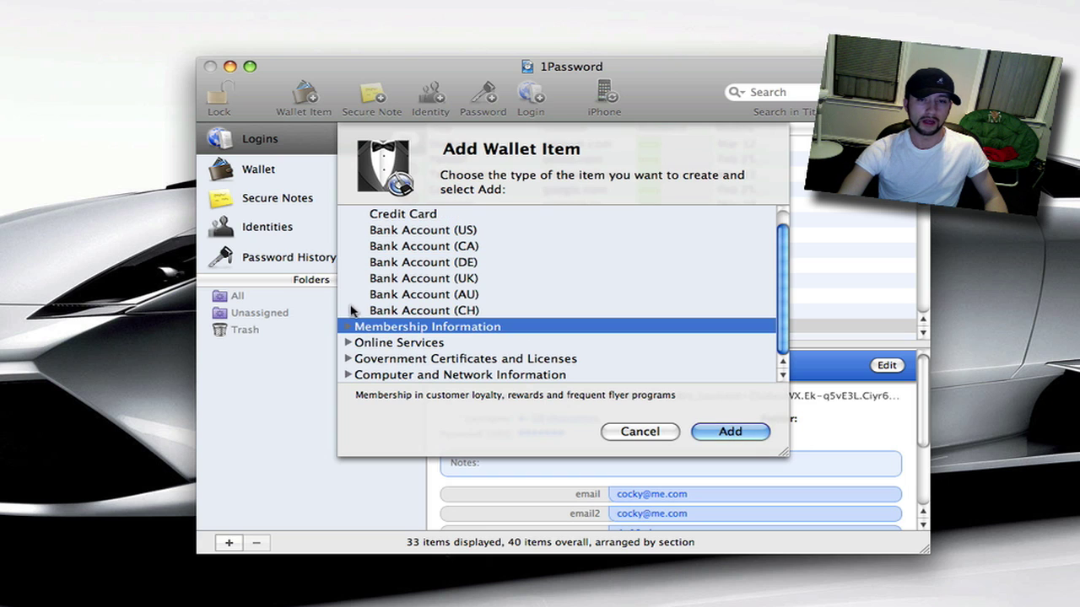
left_click(349, 375)
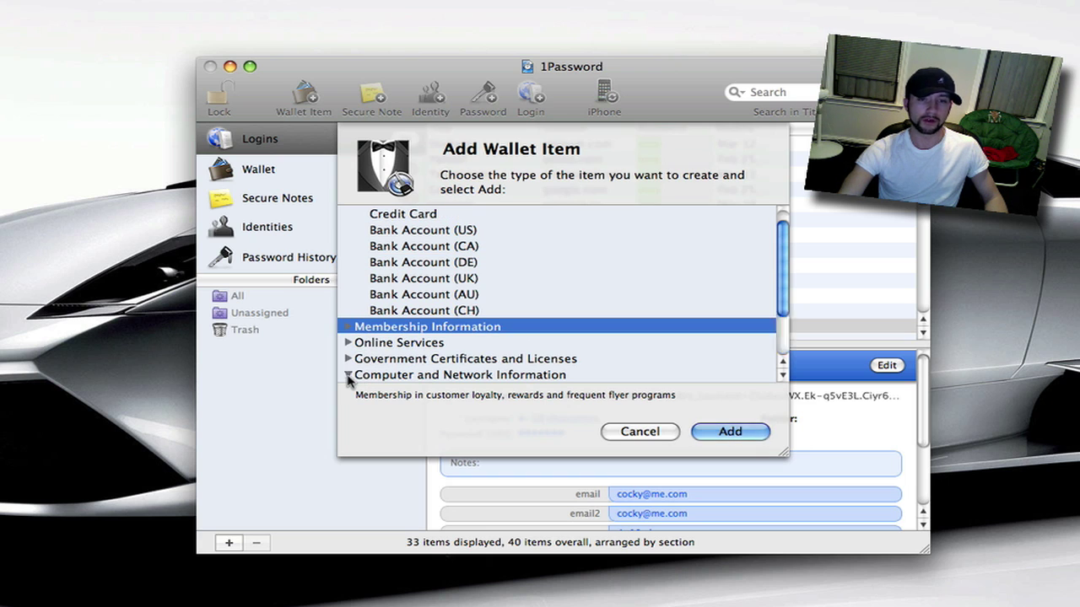
scroll(520, 351, "down", 2)
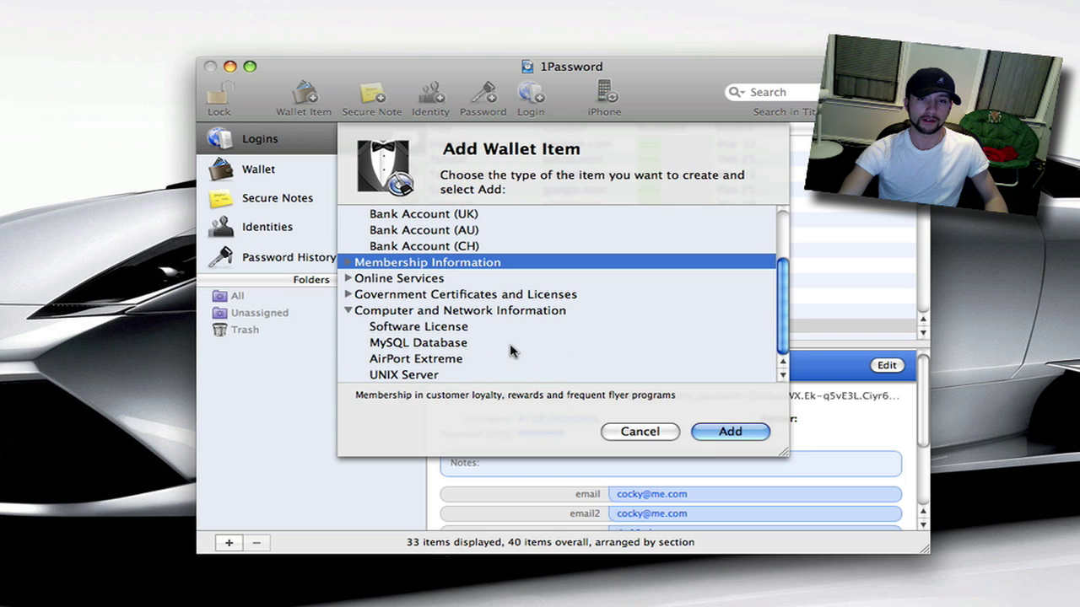
left_click(348, 312)
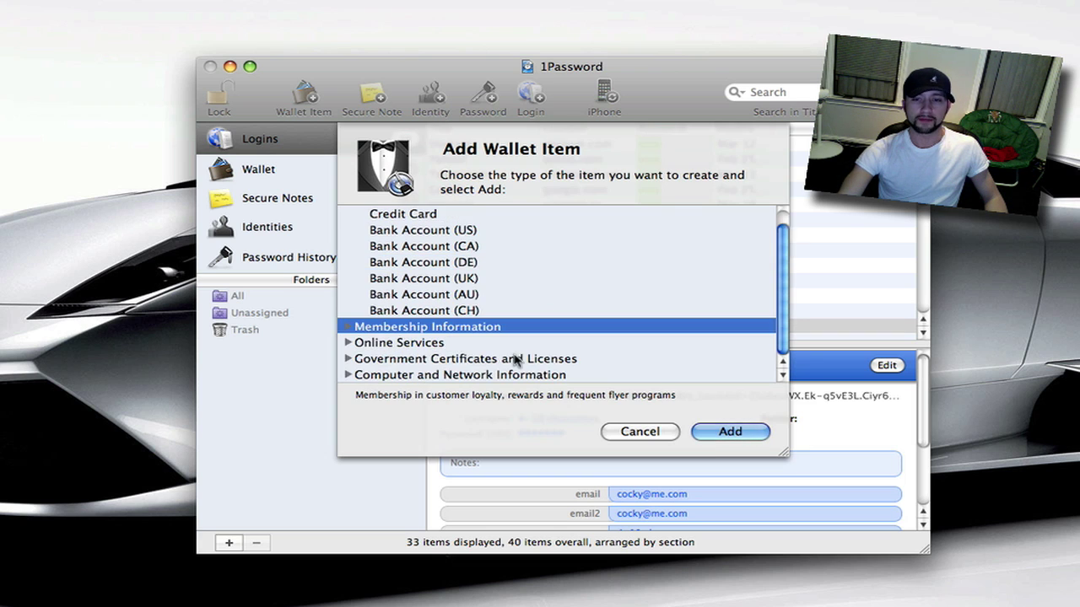
left_click(633, 432)
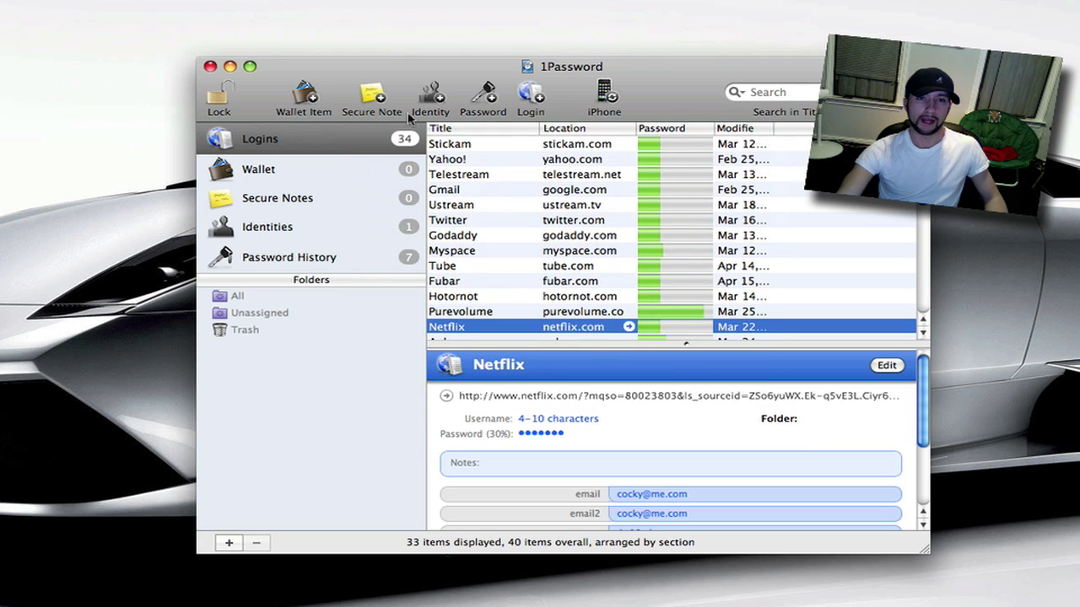
View the blank form for a new secure note and close it without saving.
left_click(372, 97)
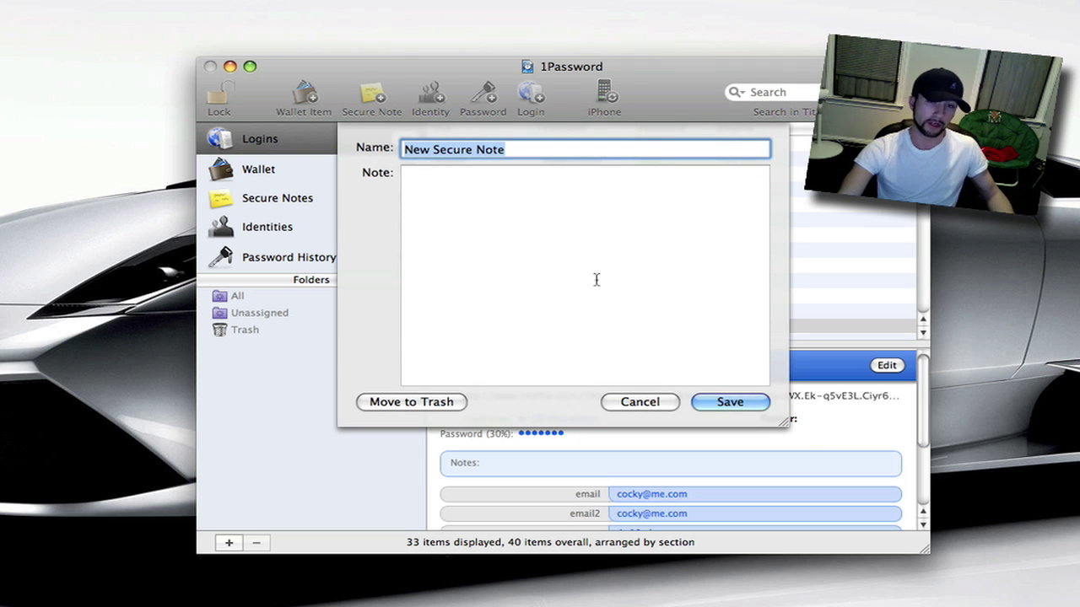
left_click(642, 405)
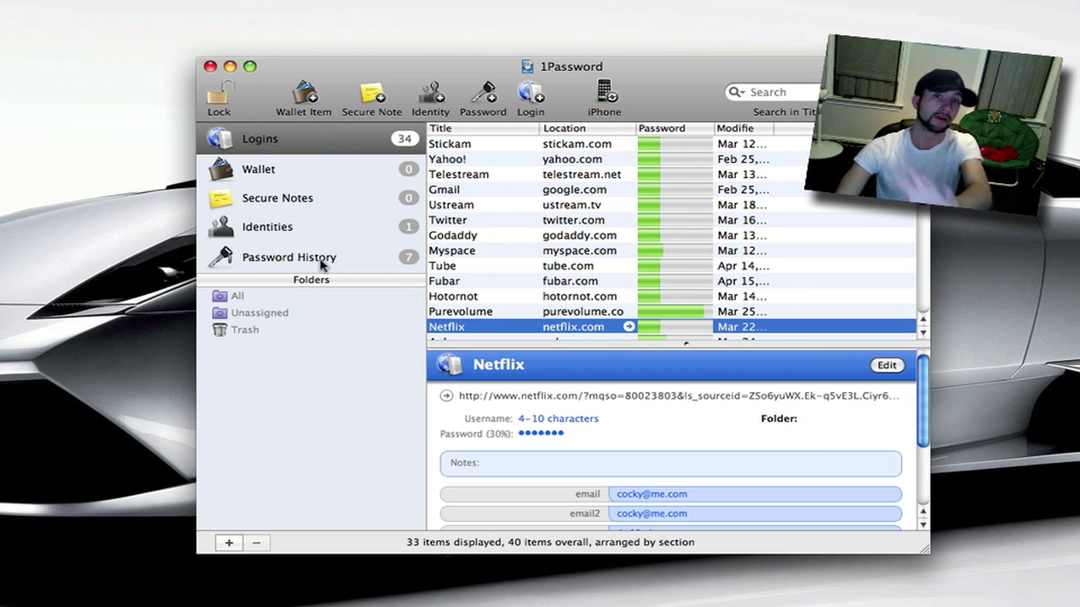
Try out a new identity by filling in the first name, initial and last name, and discard it.
left_click(431, 97)
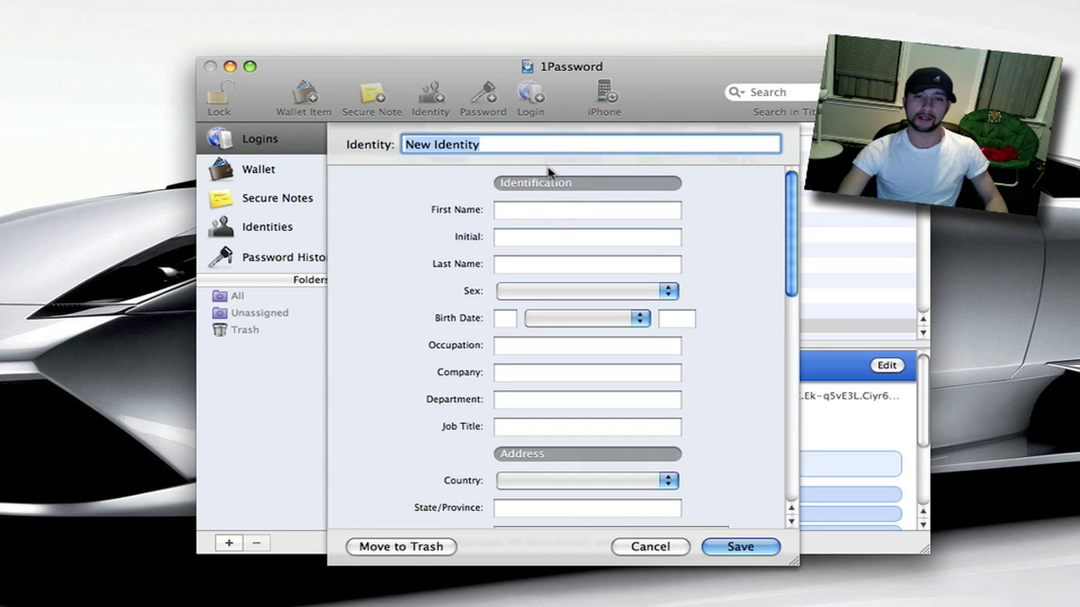
left_click(549, 217)
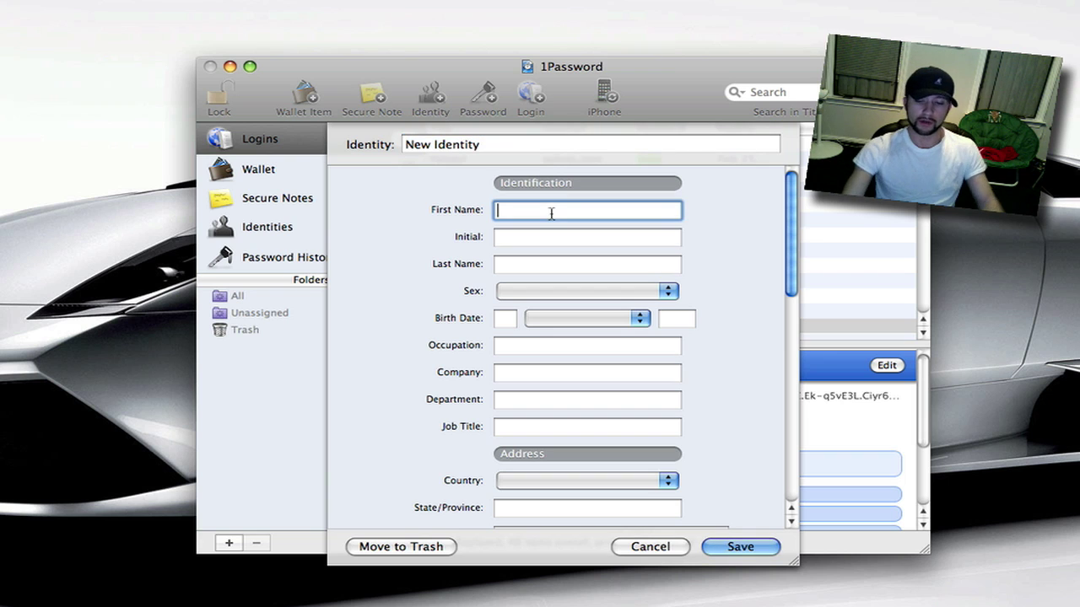
type("Jeremy")
key("Tab")
type("B")
key("Tab")
type("fdgdfgd")
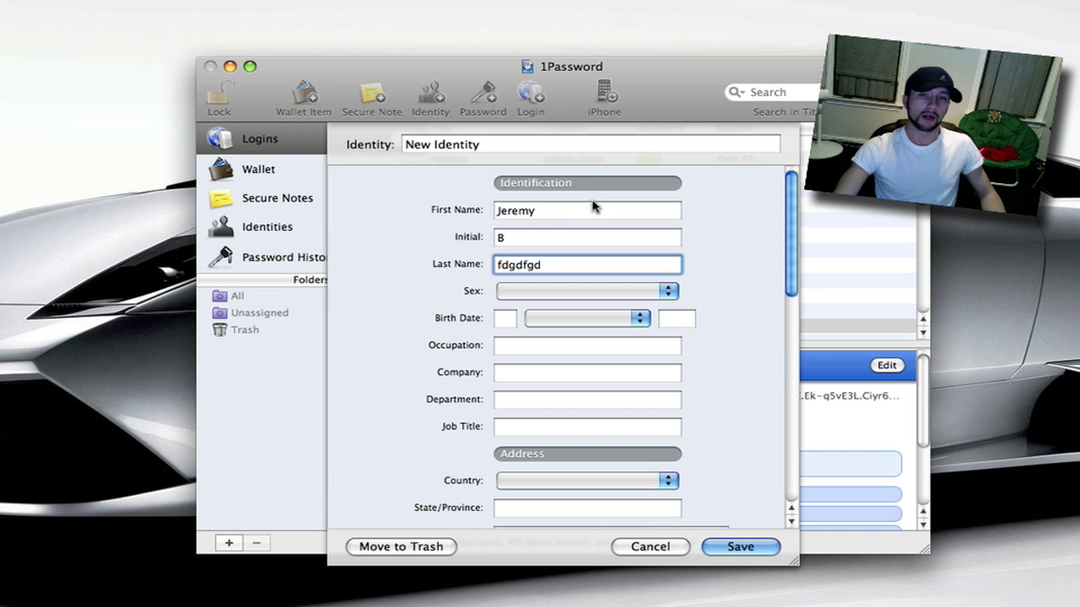
left_click(594, 209)
key("Tab")
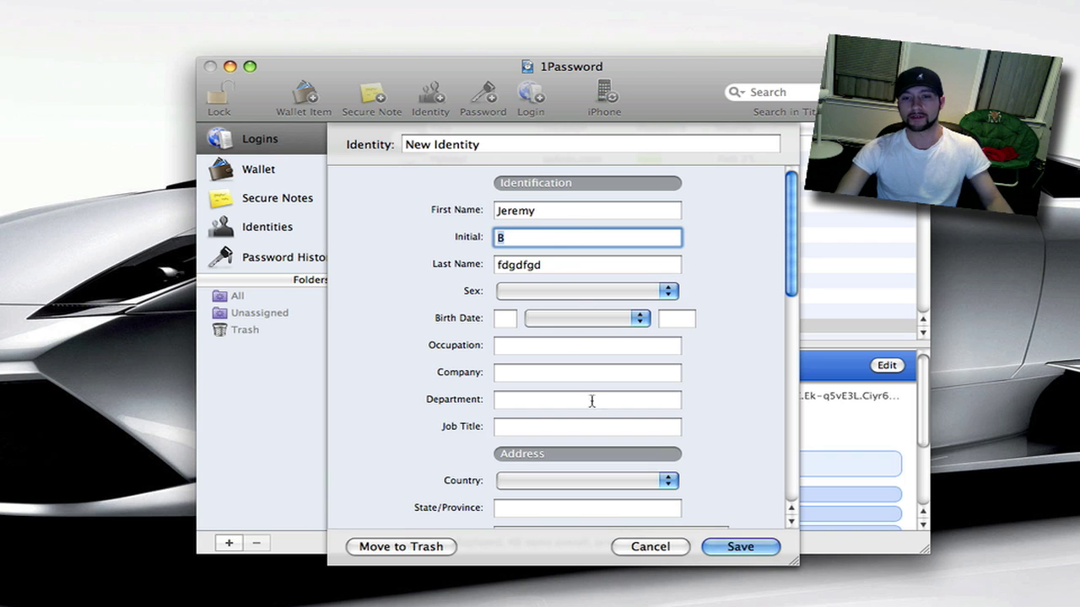
left_click(626, 549)
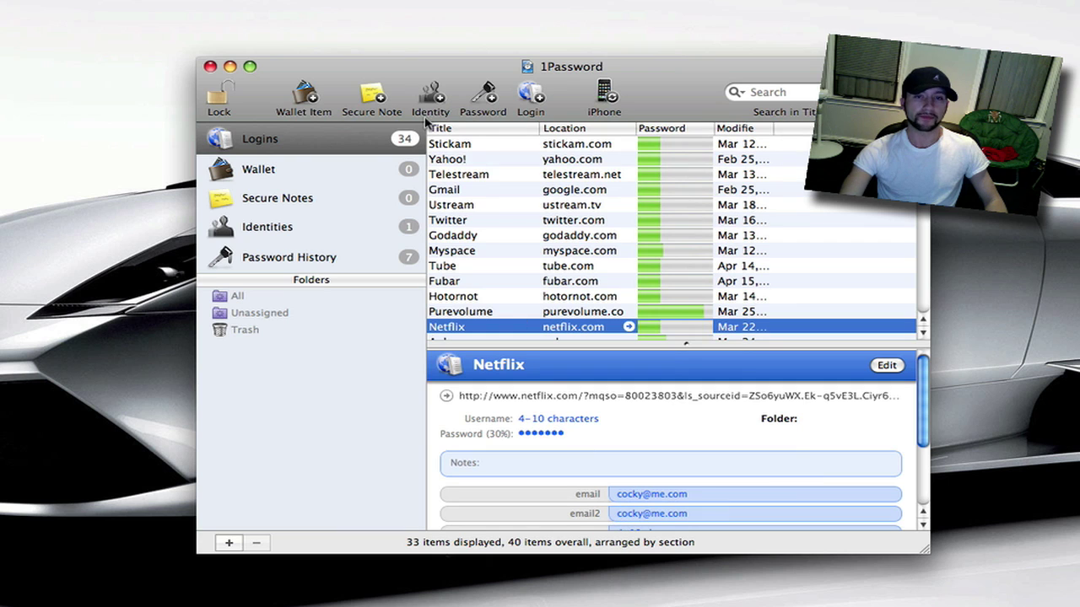
Try out the password generator by regenerating a 15-character password, and cancel without saving it.
left_click(482, 102)
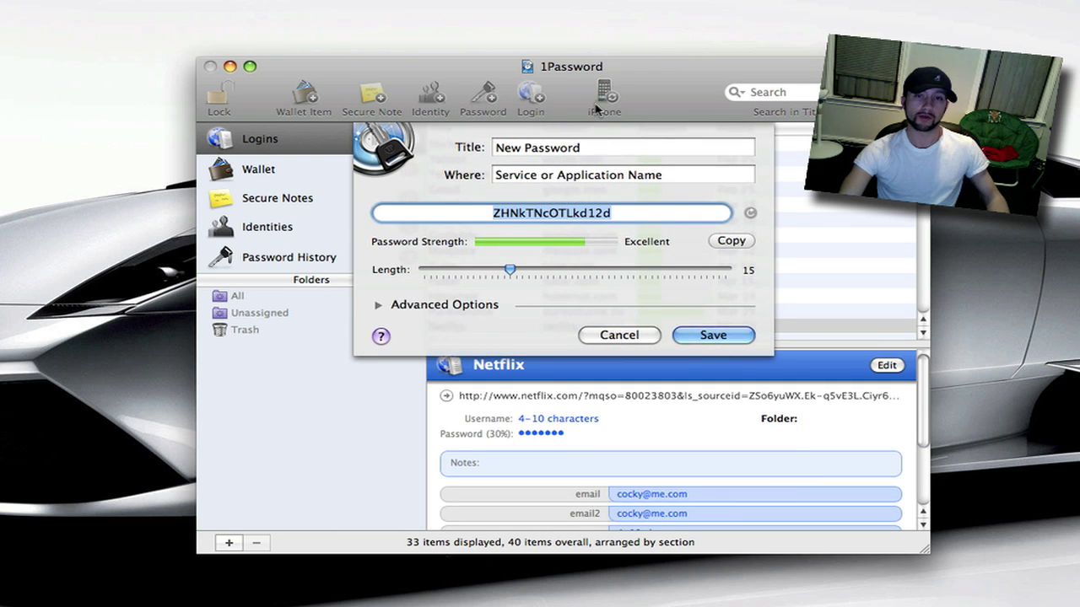
left_click(686, 215)
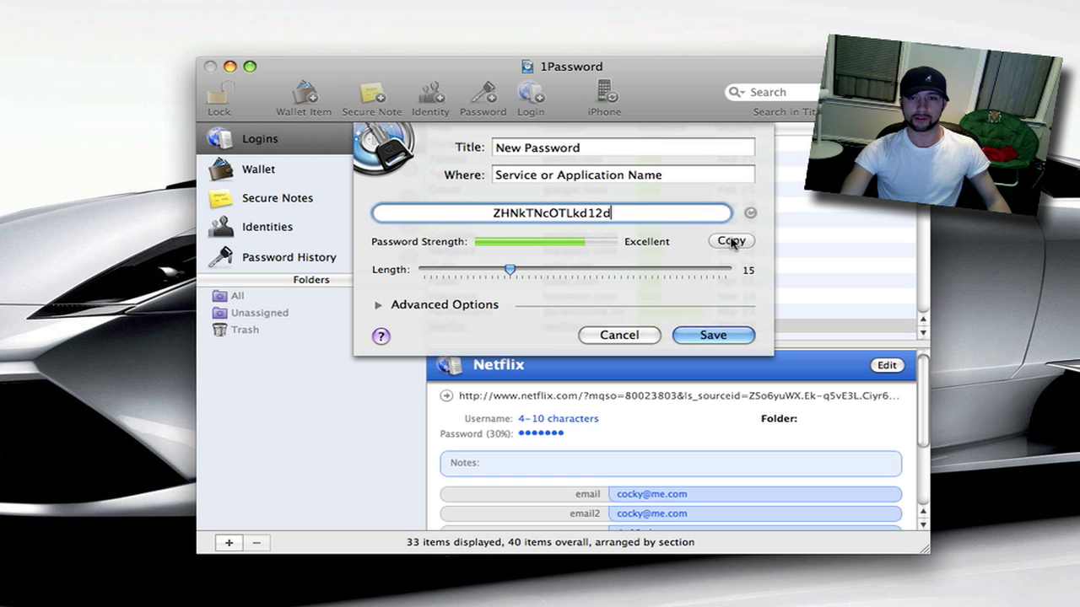
mouse_move(509, 271)
left_mouse_down()
mouse_move(694, 274)
mouse_move(487, 281)
mouse_move(515, 283)
left_mouse_up()
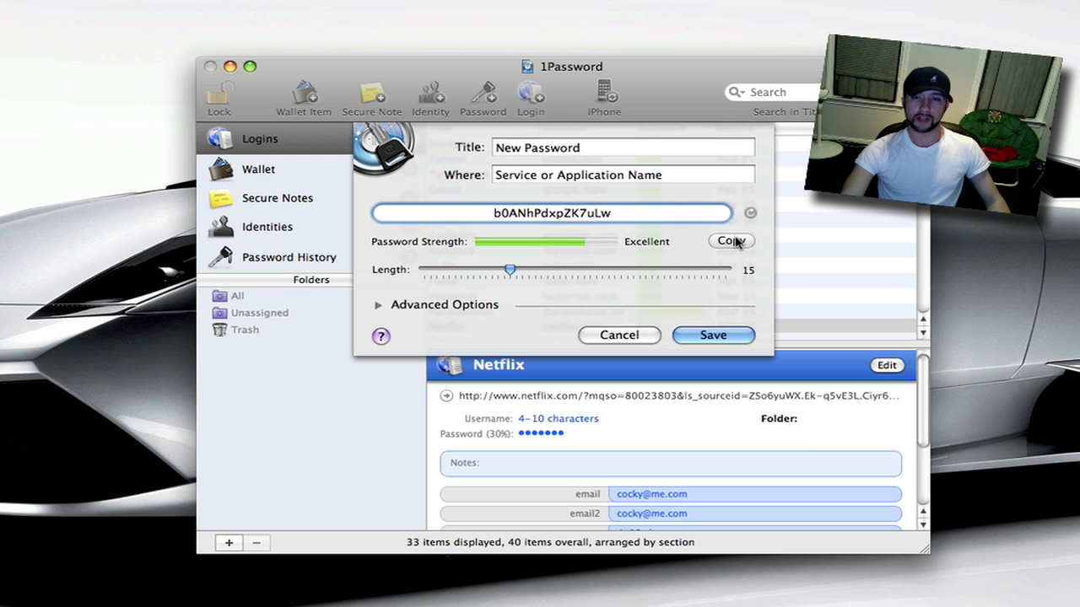
left_click(621, 335)
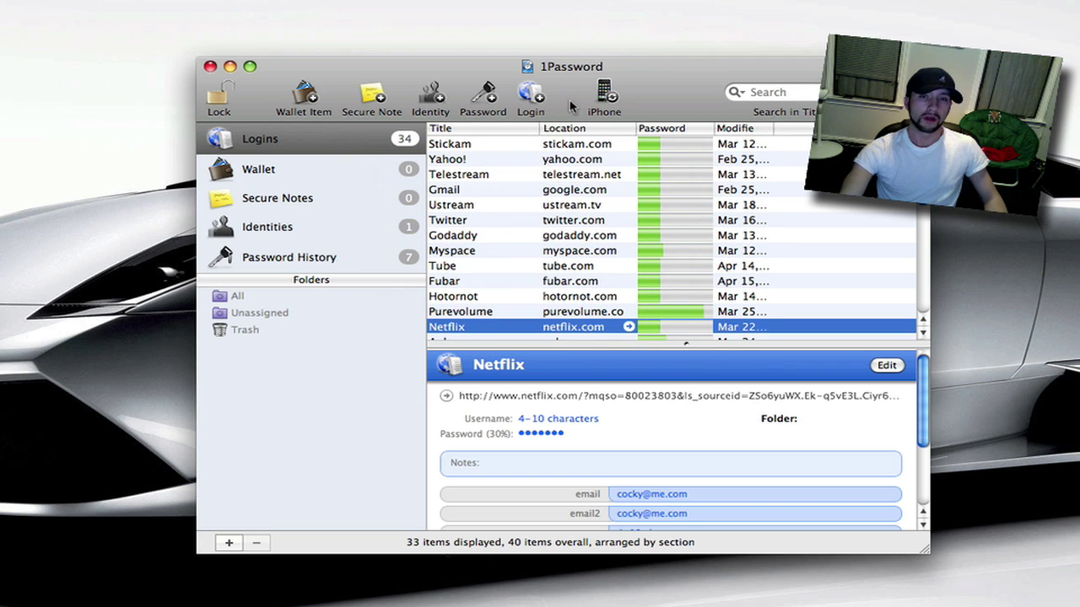
View the fields of the new login form and close it without saving.
left_click(532, 108)
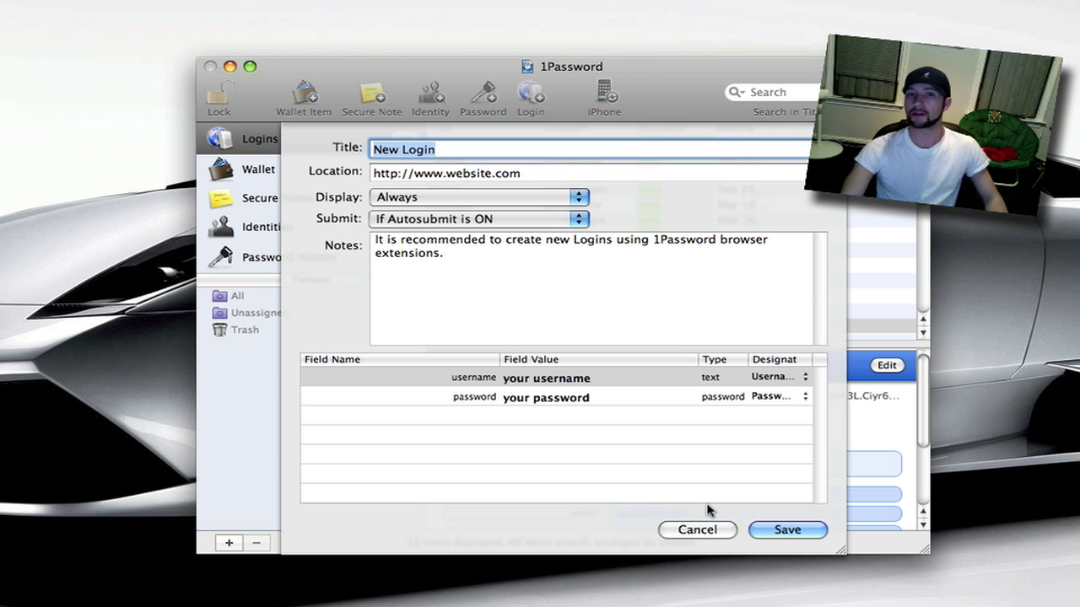
left_click(697, 538)
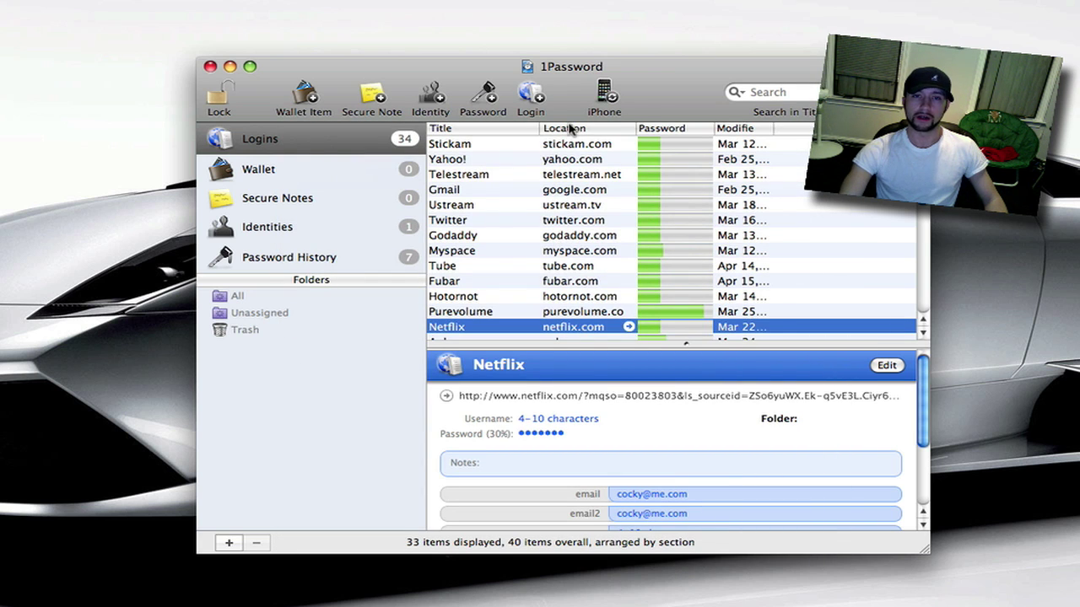
left_click_drag(659, 82, 661, 74)
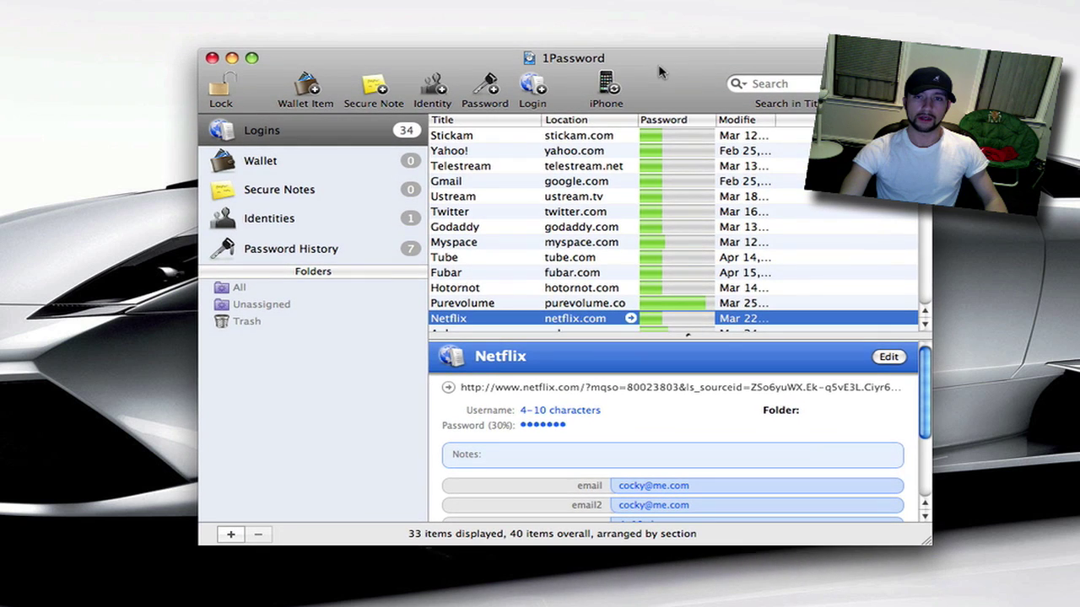
left_click(602, 87)
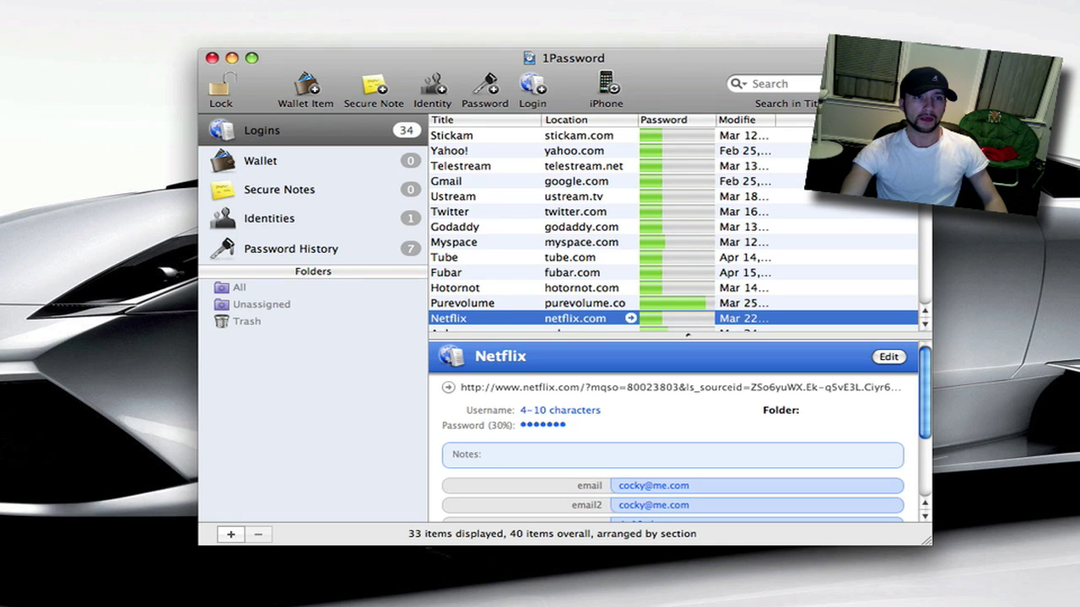
Open the preferences and review which browsers have the 1Password extension installed.
key("super+comma")
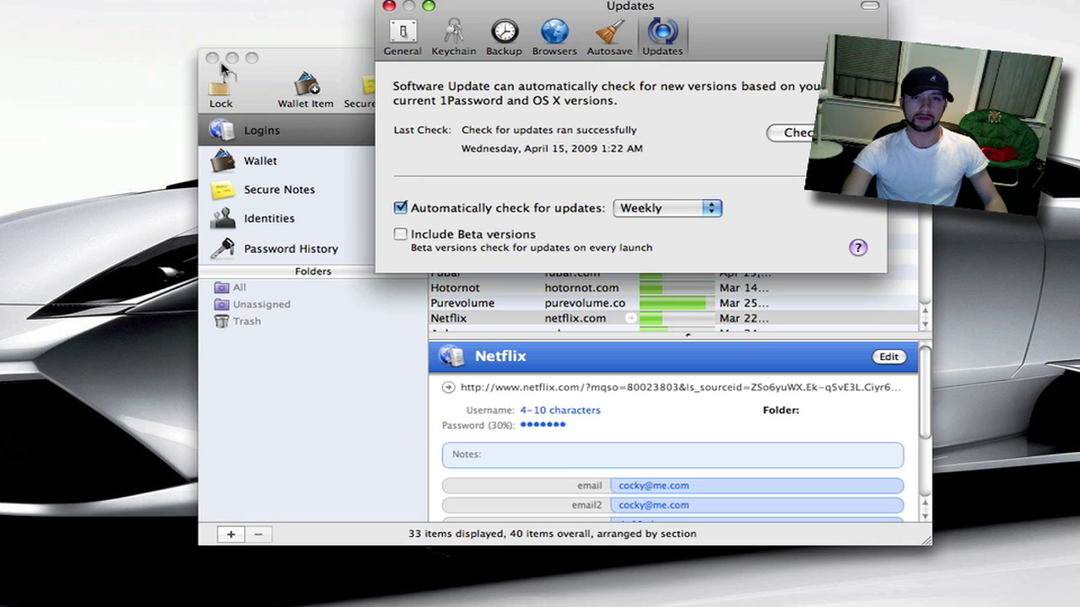
left_click(555, 49)
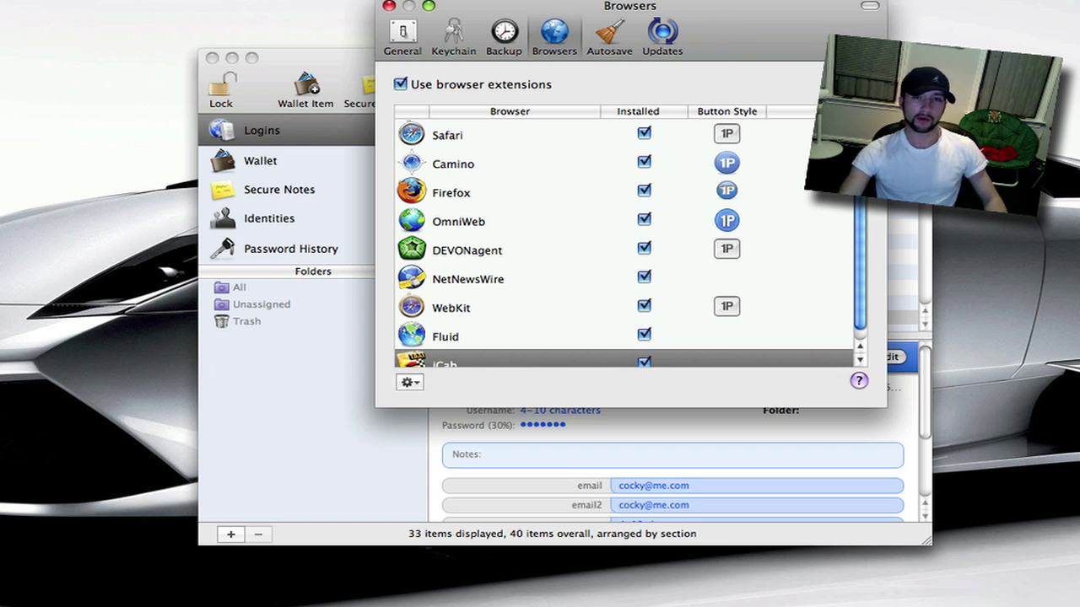
scroll(616, 133, "down", 1)
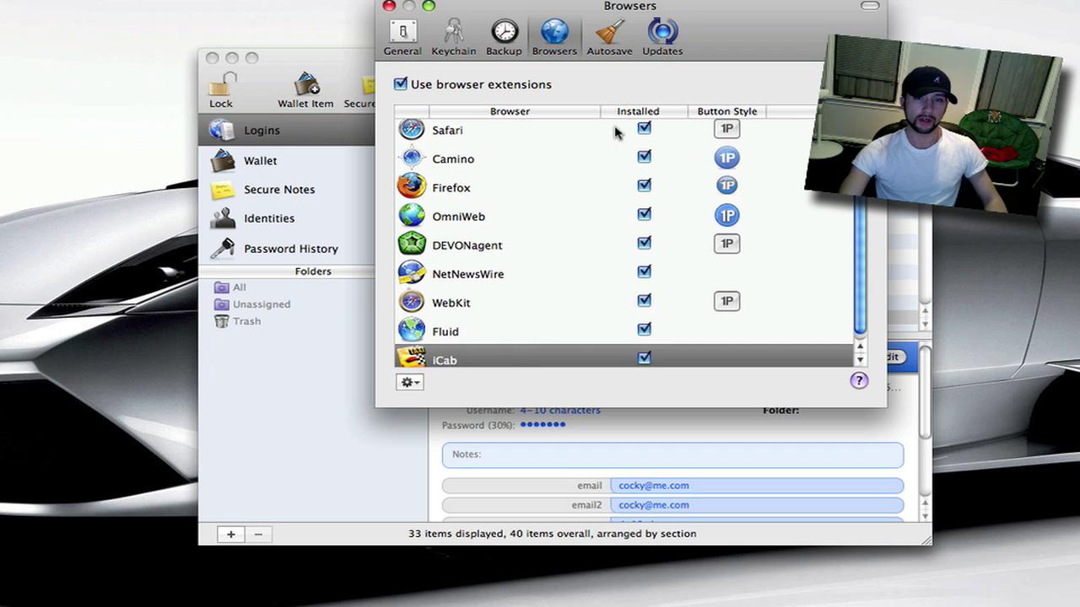
Review the general browser, application and Wi-Fi sync settings in the preferences, and close the preferences.
scroll(613, 131, "up", 1)
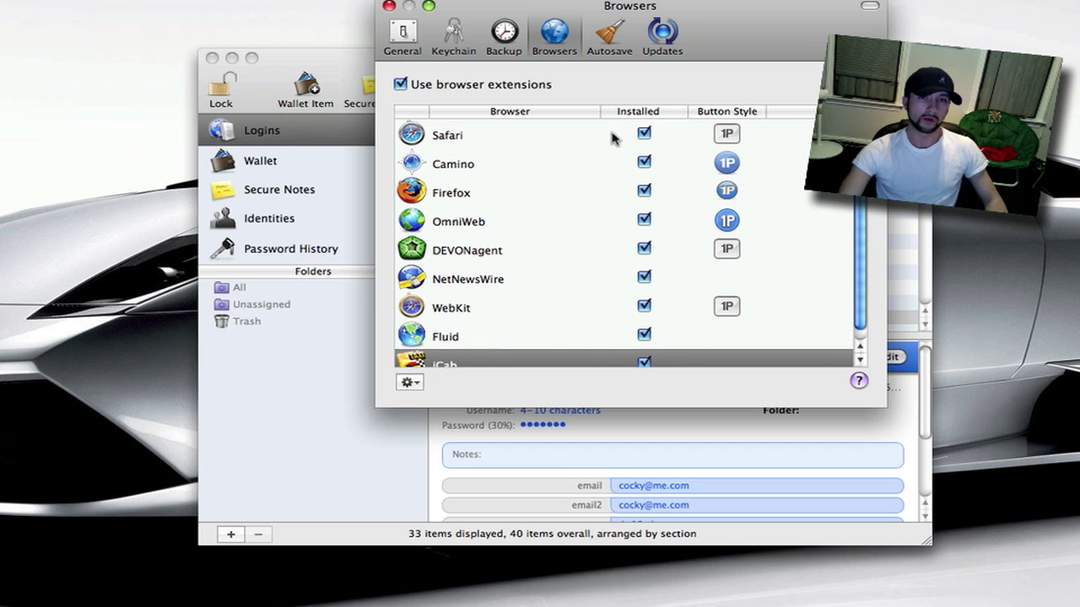
left_click(403, 39)
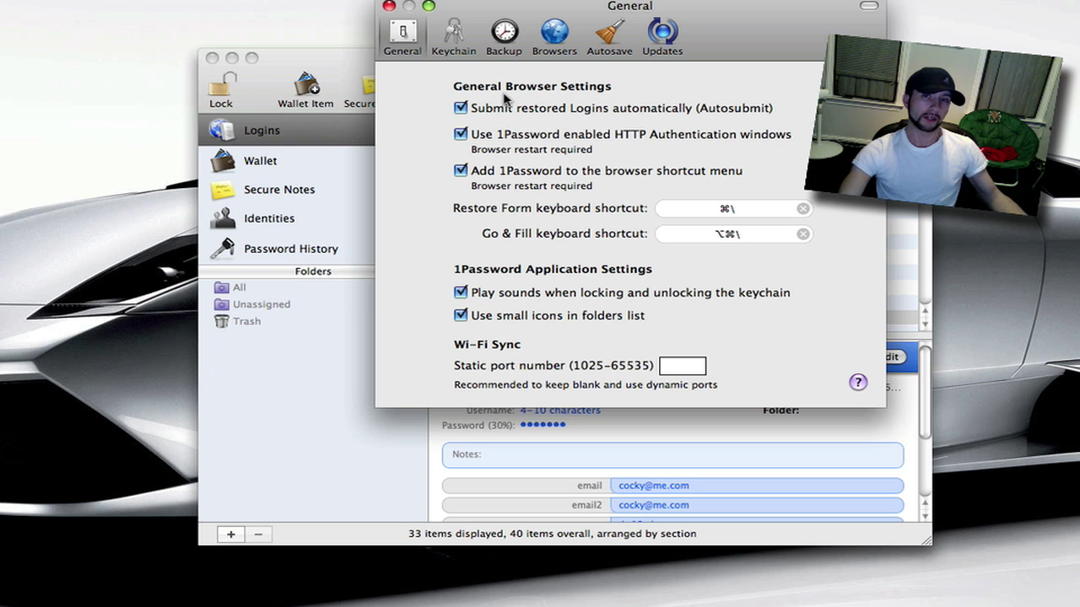
left_click(388, 6)
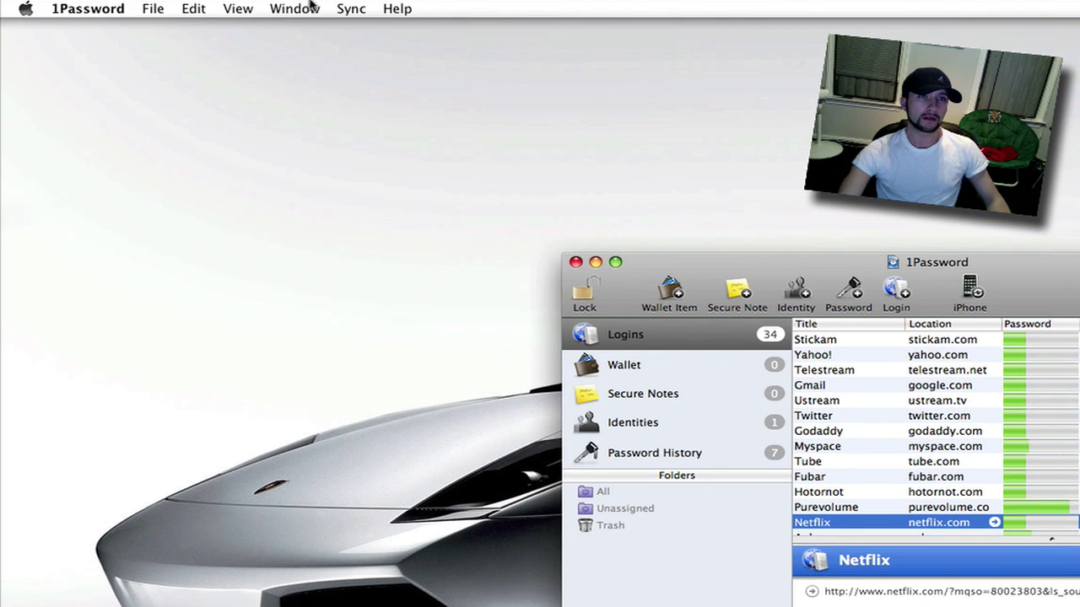
Look through the application's menu commands and the items offered for customizing the toolbar, and close the customization sheet.
left_click(114, 8)
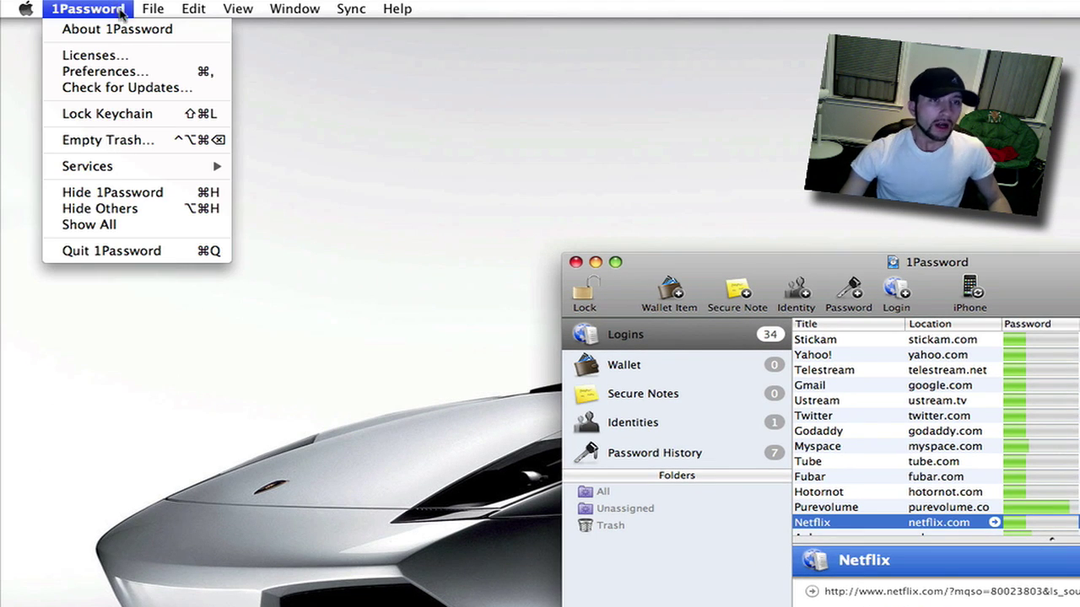
mouse_move(151, 11)
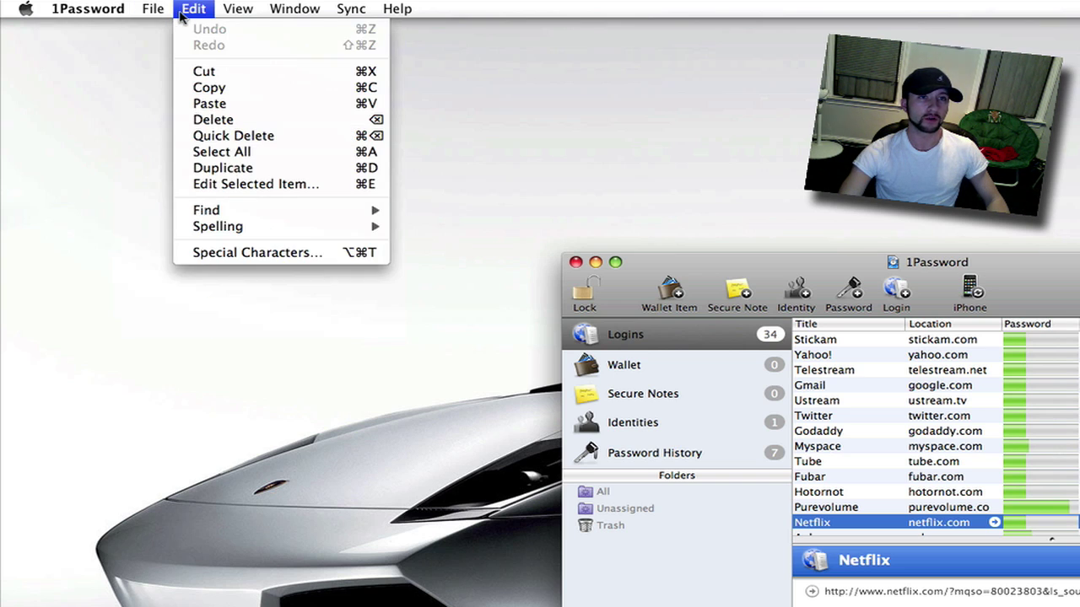
mouse_move(236, 12)
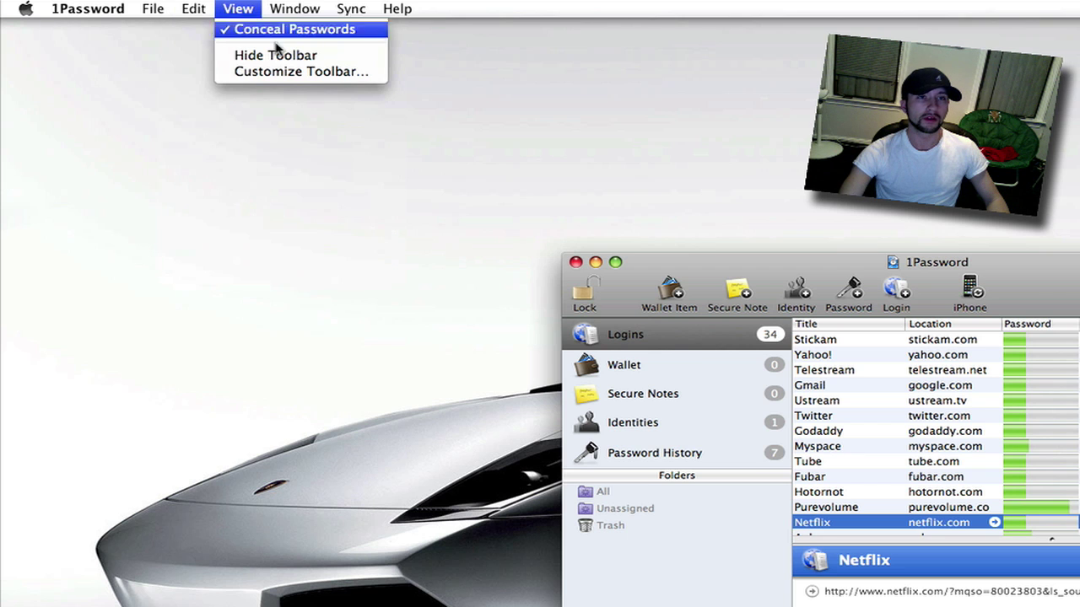
left_click(301, 72)
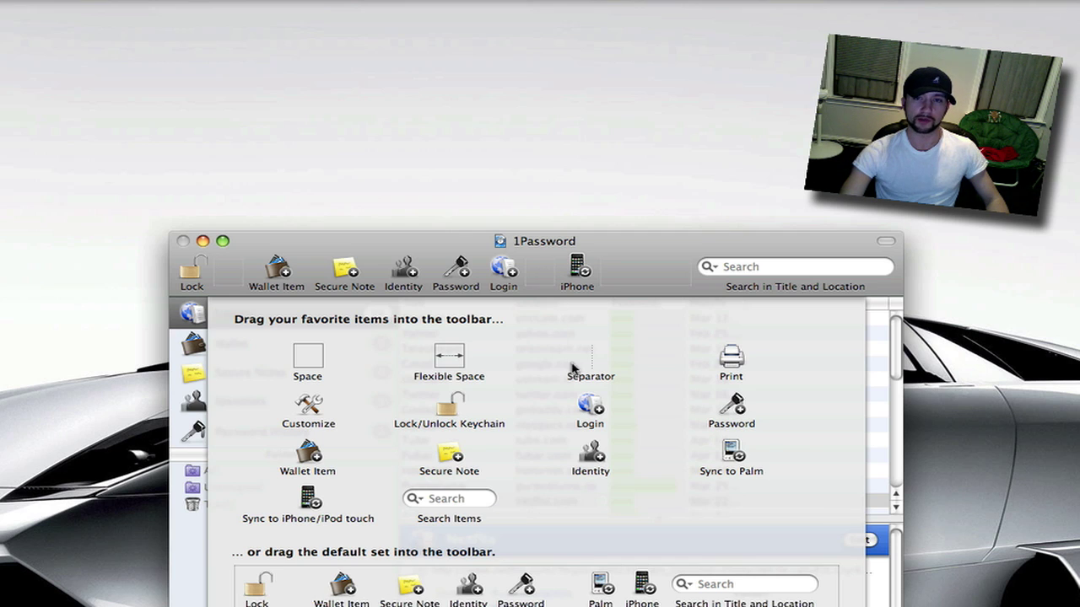
left_click_drag(728, 359, 651, 354)
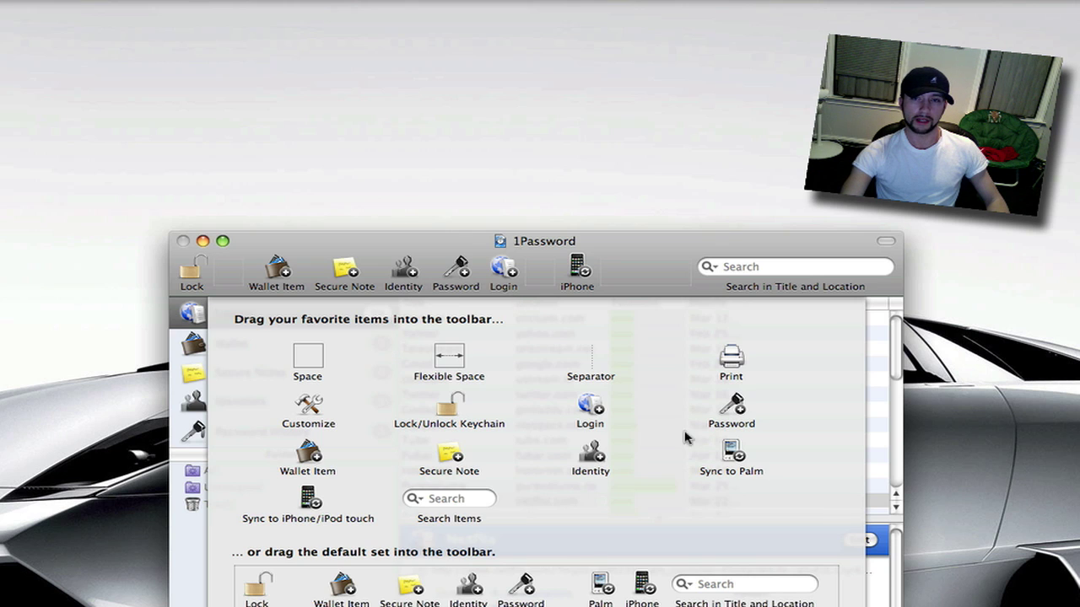
left_click_drag(738, 459, 641, 370)
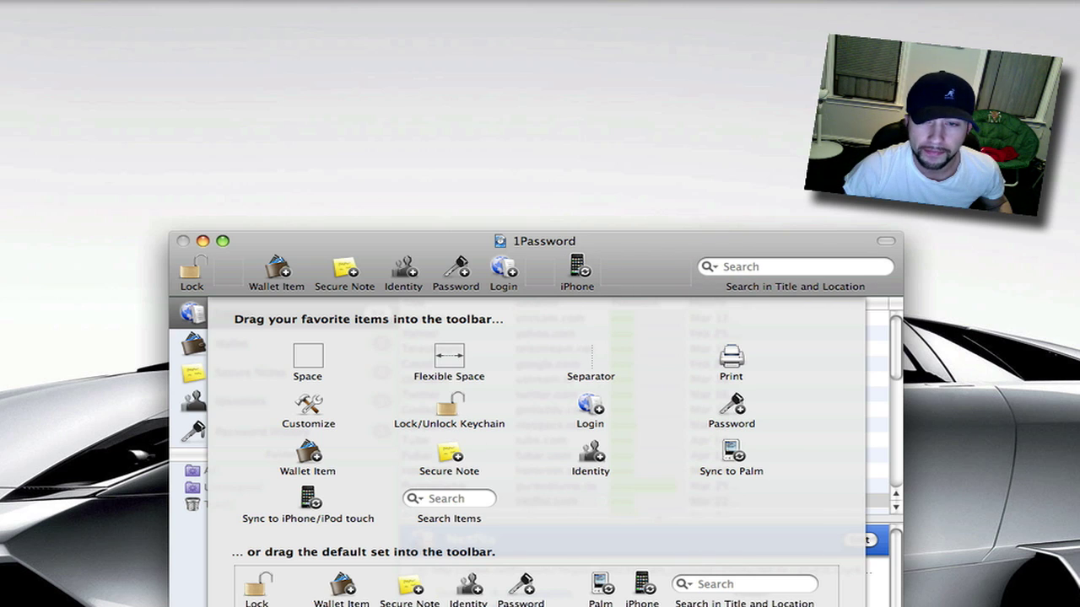
key("Return")
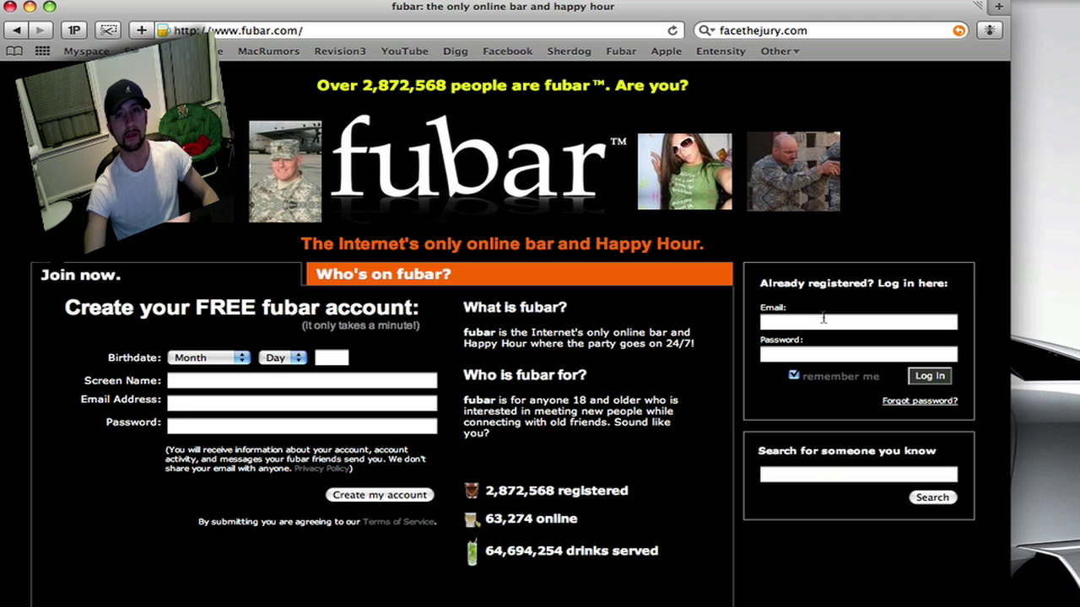
Switch to Safari and log in to fubar.com with the saved Fubar login from the 1Password extension.
left_click(823, 318)
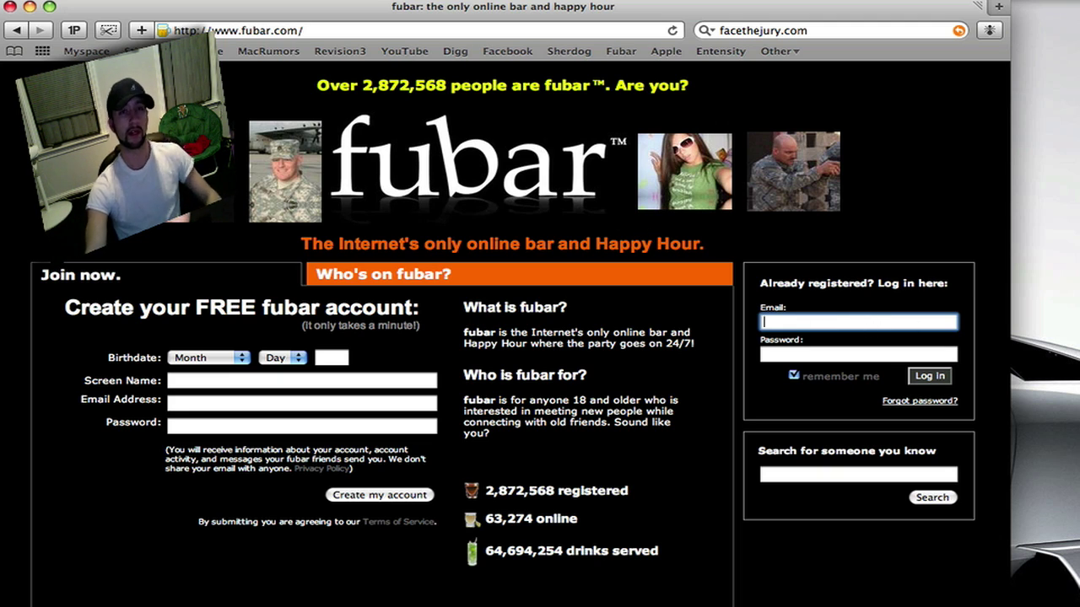
left_click(78, 32)
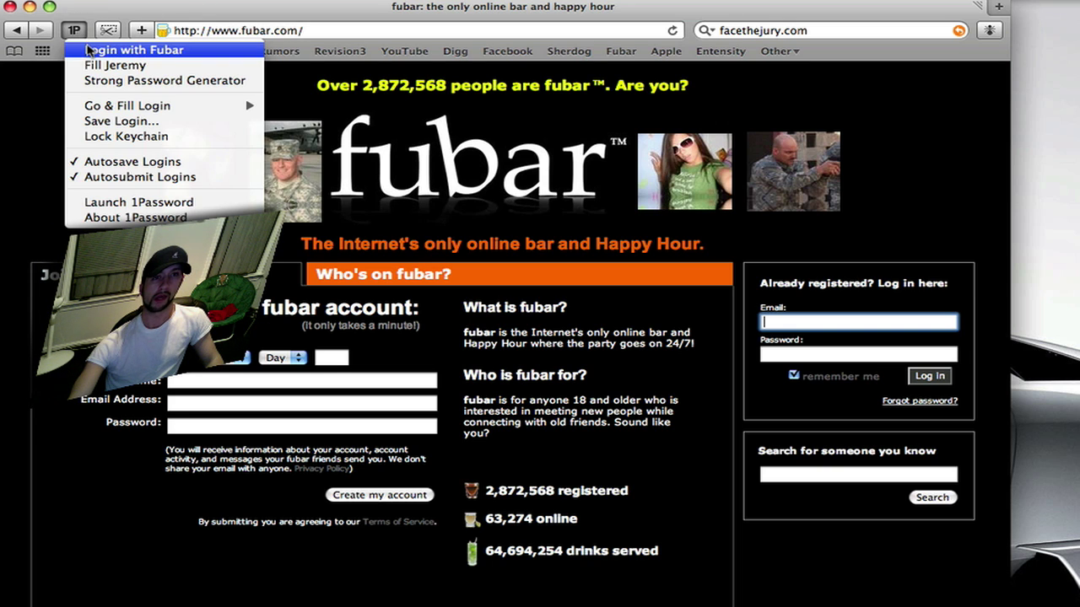
left_click(88, 51)
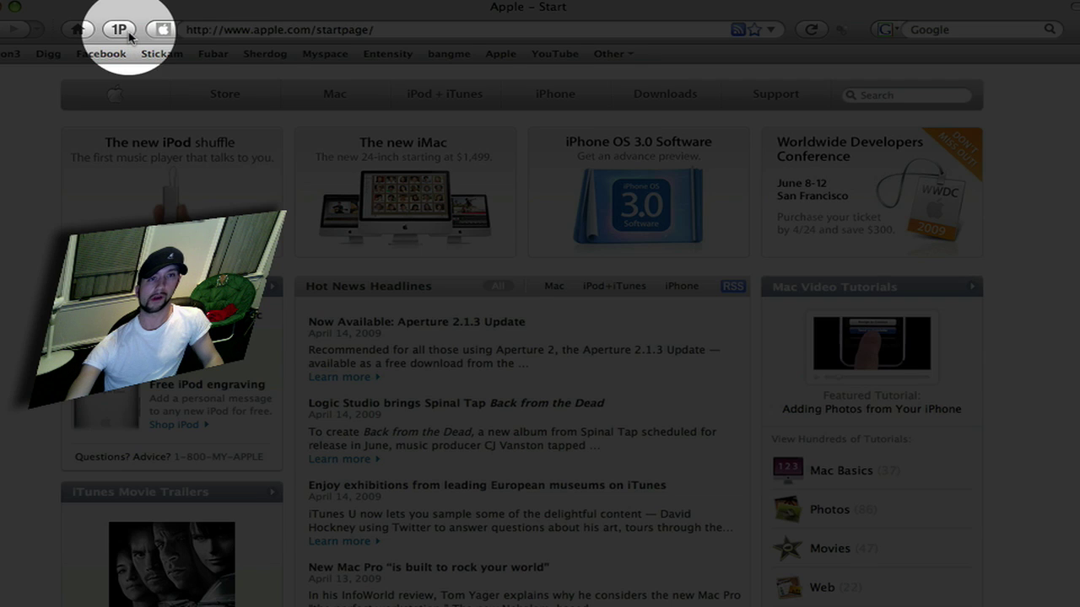
Switch to Firefox and view the 1Password extension's commands on the Apple start page without running any.
left_click(129, 34)
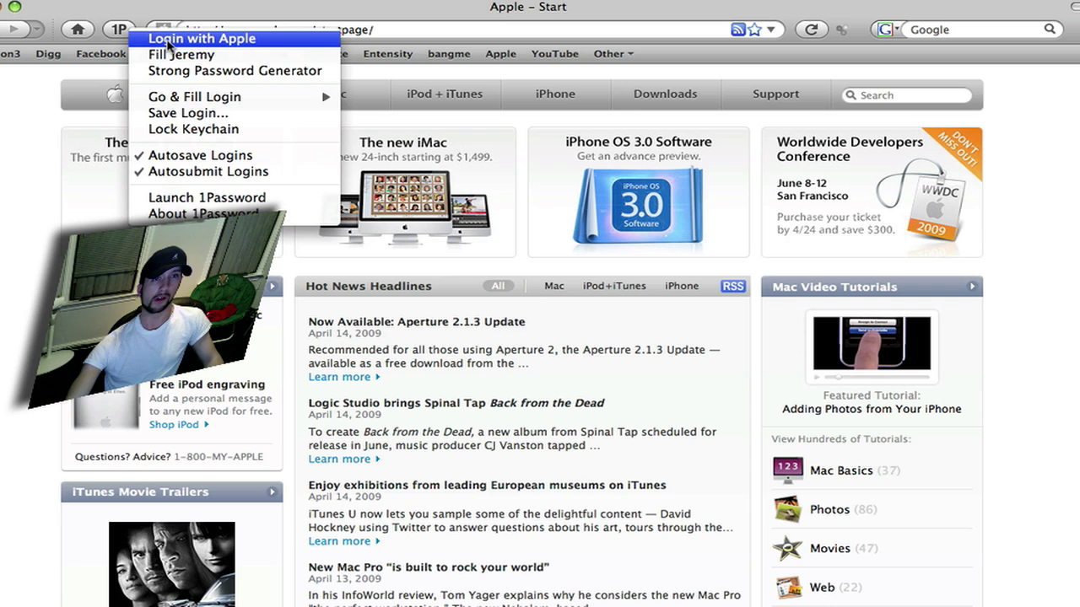
left_click(192, 77)
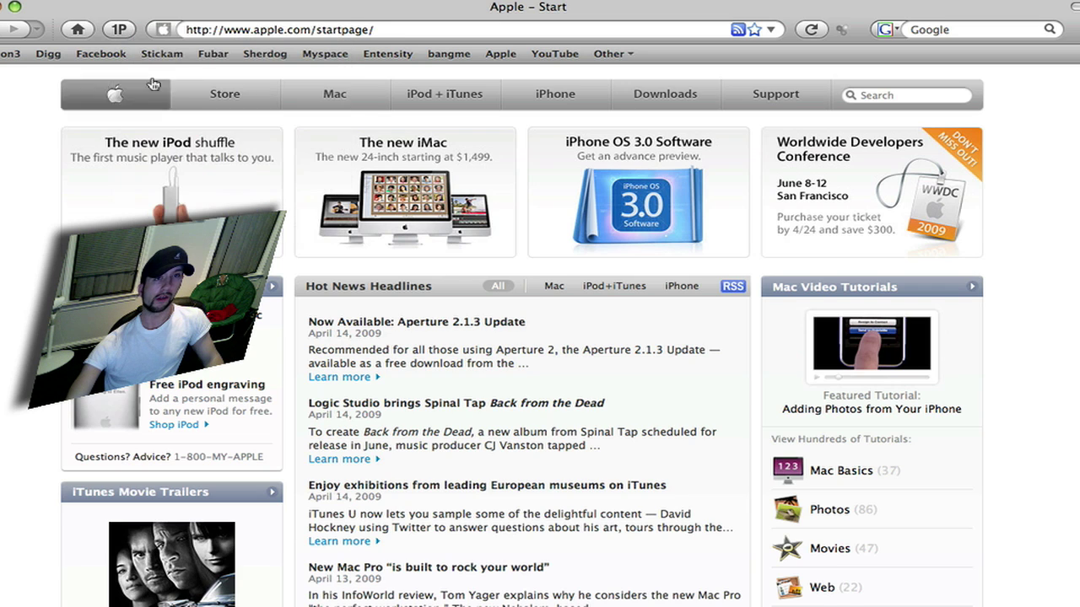
left_click(132, 37)
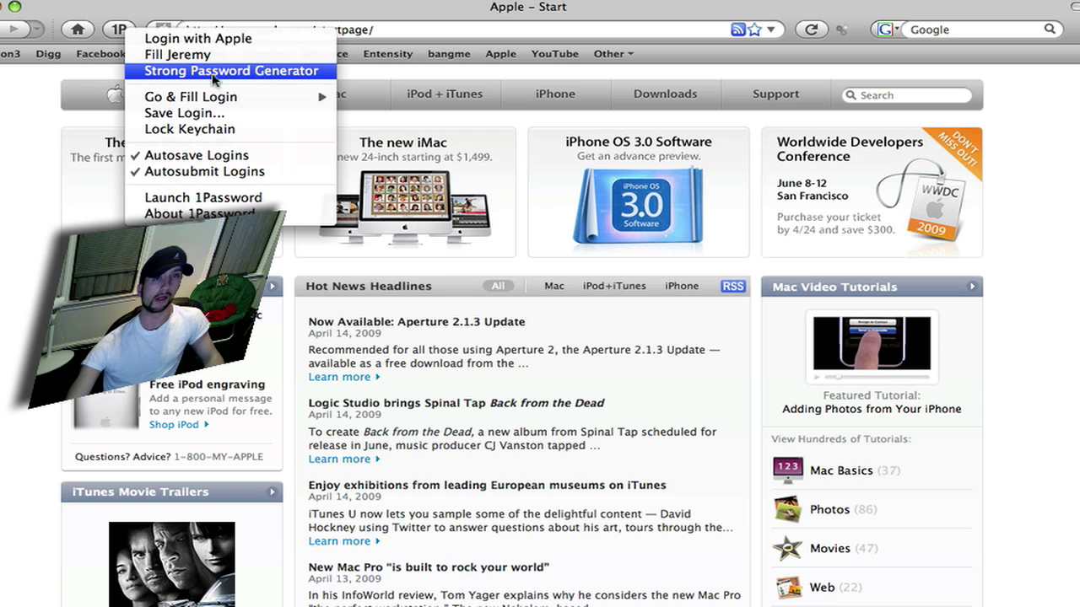
left_click(45, 101)
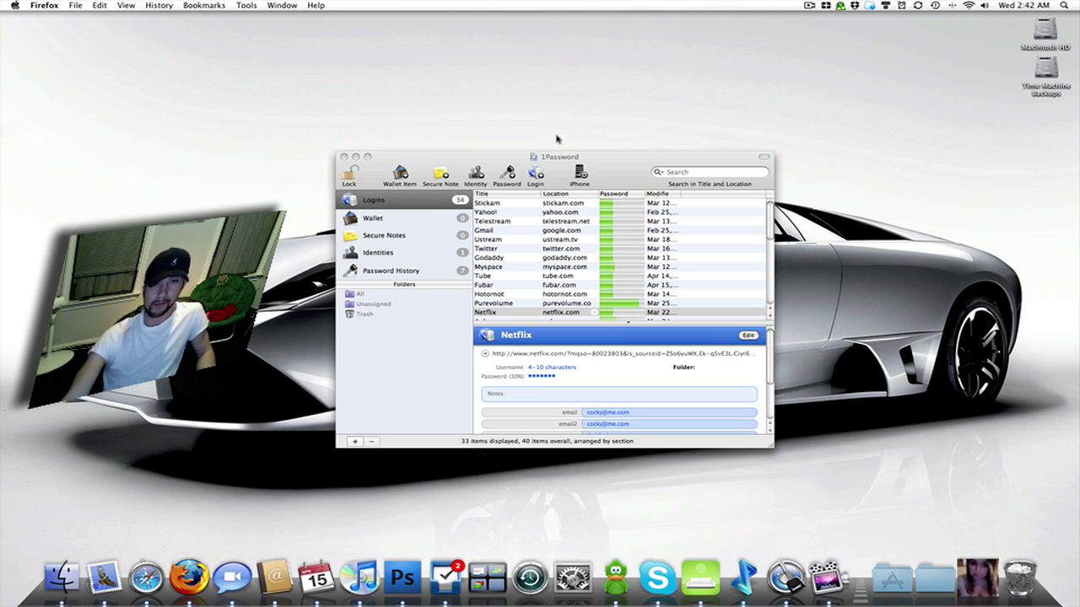
Switch back to 1Password and move its window higher on the desktop.
left_click_drag(595, 156, 605, 71)
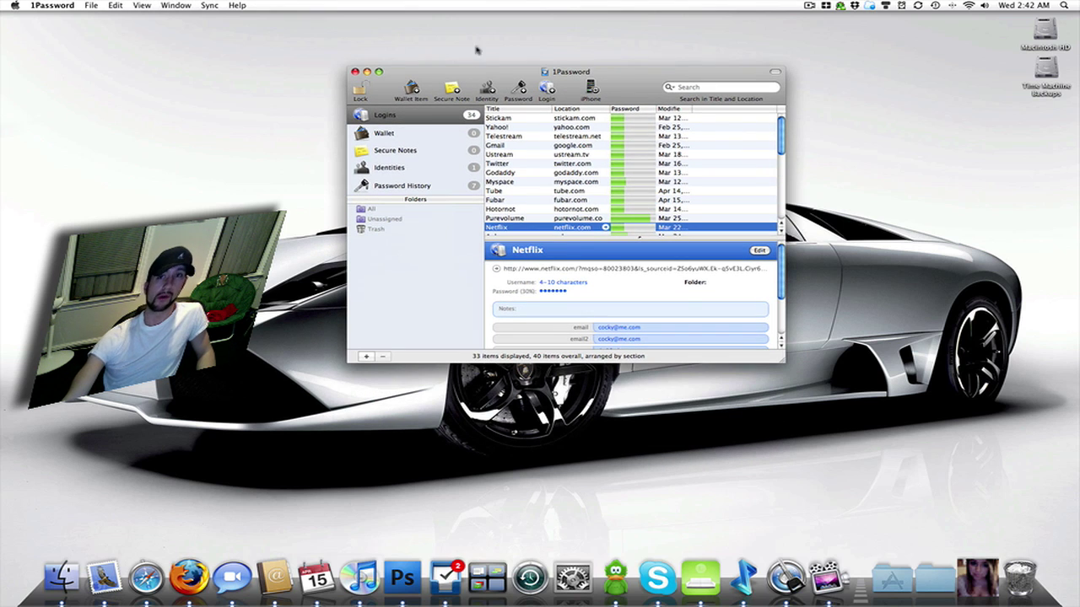